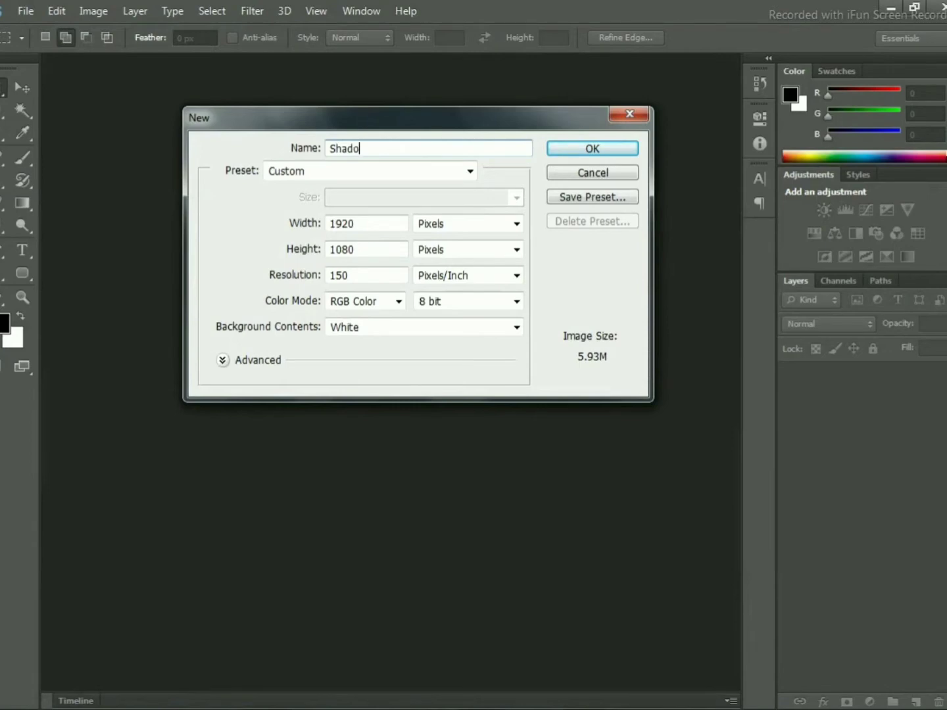
# Create the 1920 × 1080 px document named Shadow and fill its background with black
pyautogui.click(618, 152)
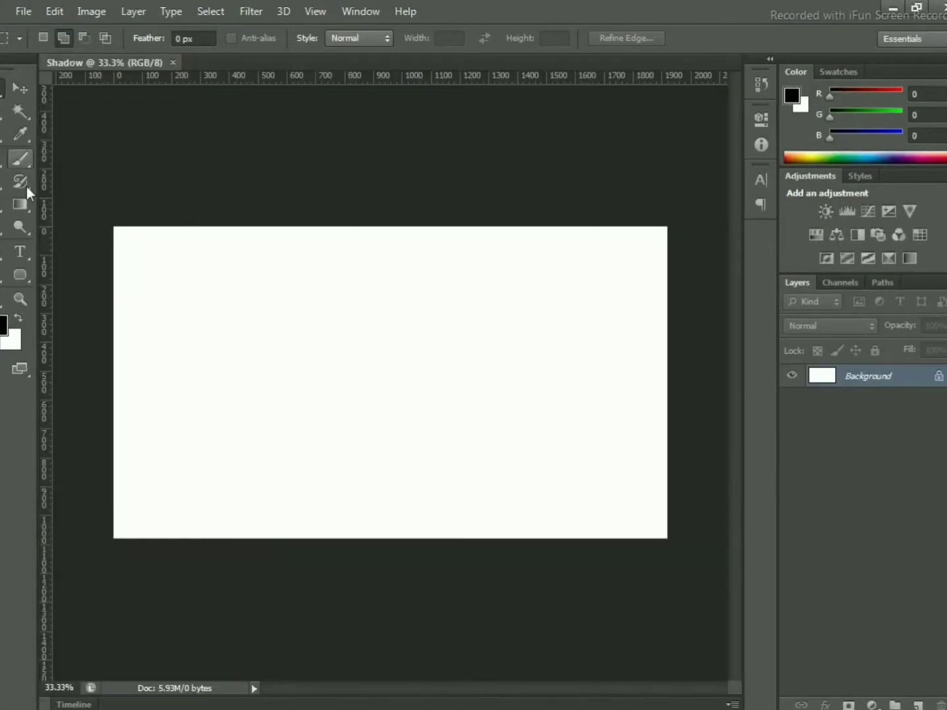
pyautogui.hotkey('ctrl', 'BackSpace')
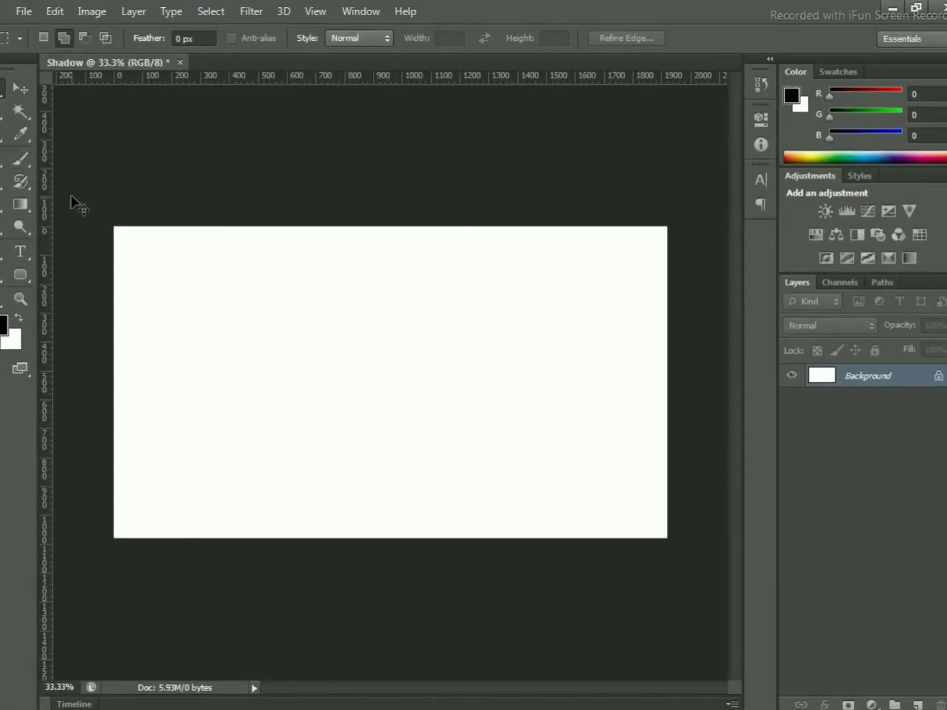
pyautogui.hotkey('alt', 'BackSpace')
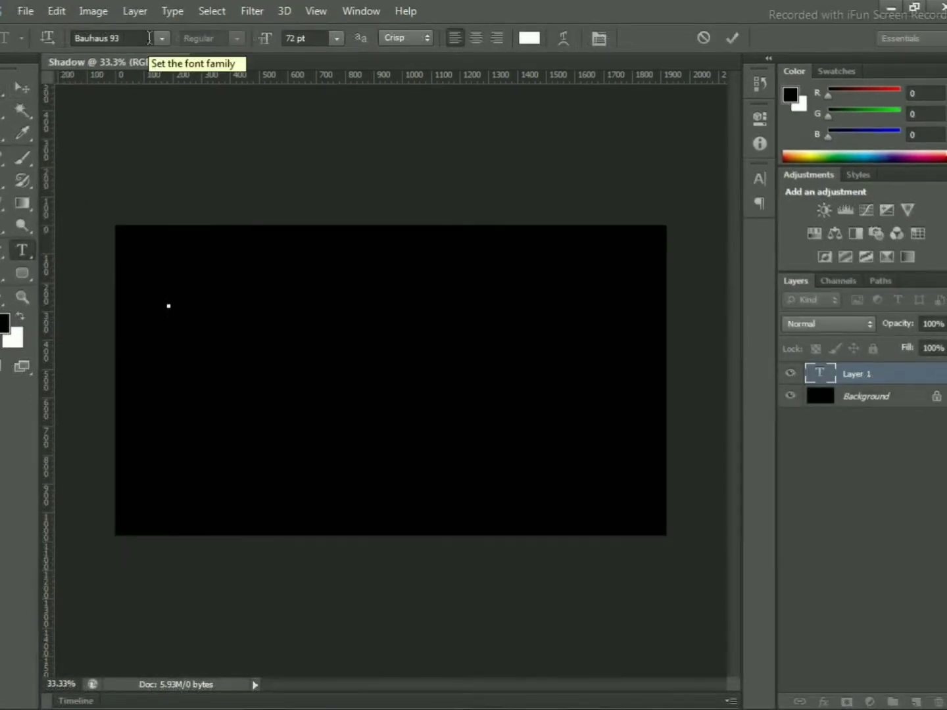
# Add a white letter P in 72 pt Bauhaus 93 and move it near the canvas's right edge
pyautogui.write('P')
pyautogui.click(838, 461)
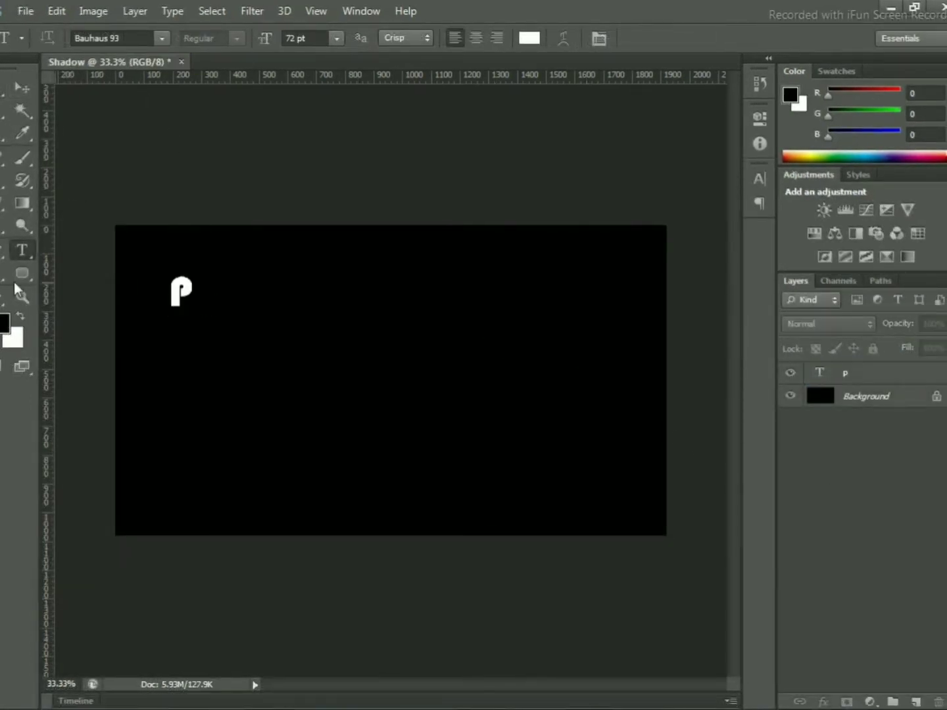
pyautogui.click(21, 86)
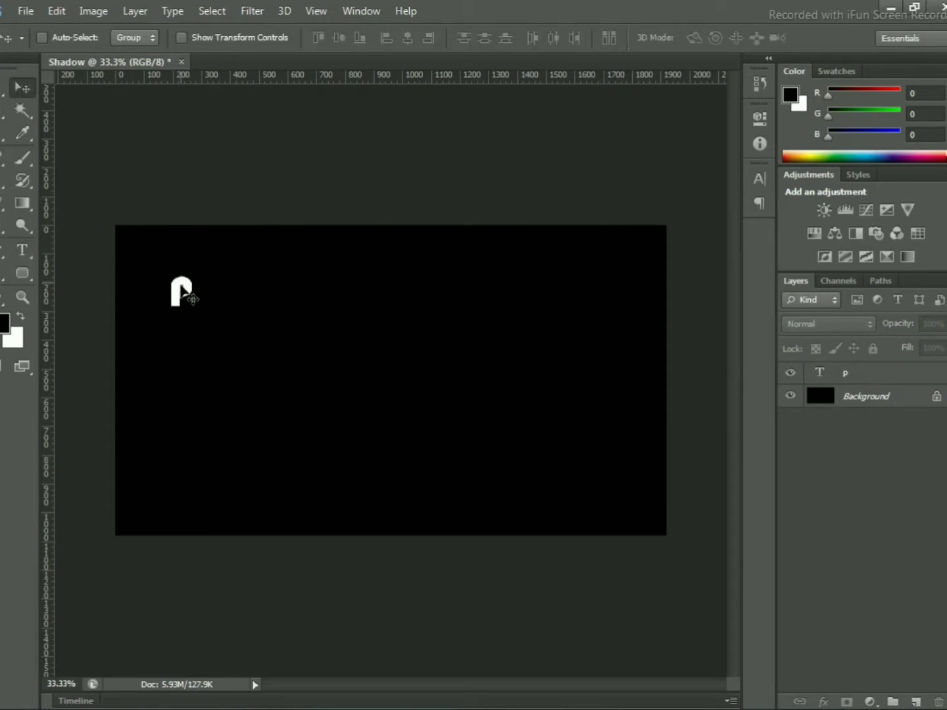
pyautogui.click(188, 302)
pyautogui.click(476, 290)
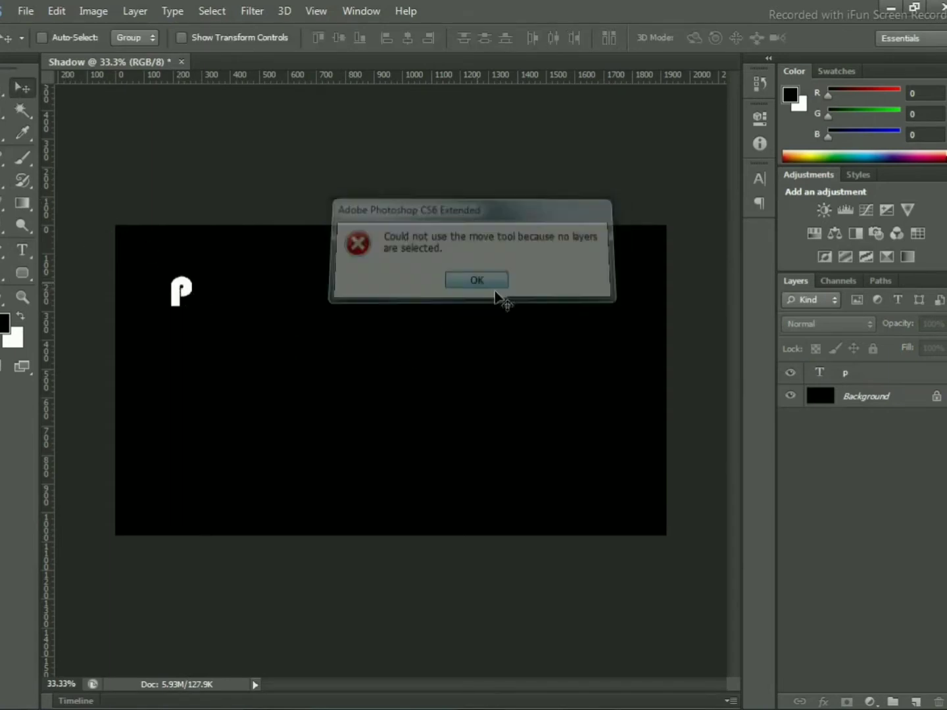
pyautogui.click(850, 369)
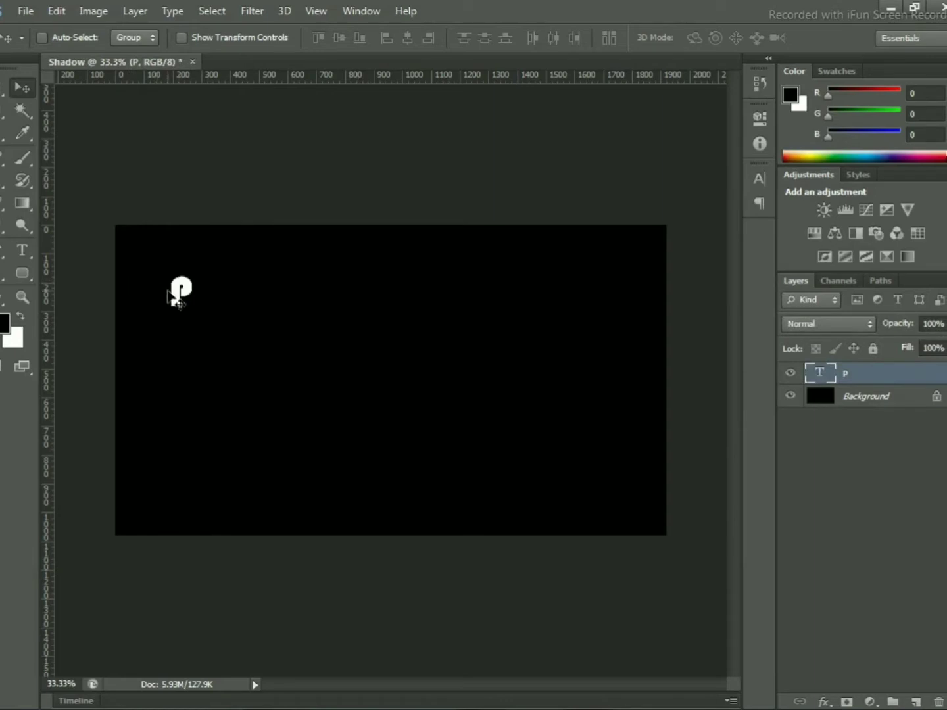
pyautogui.moveTo(173, 293); pyautogui.dragTo(622, 368)
# Duplicate the P text layer eight times
pyautogui.click(810, 452)
pyautogui.click(861, 380)
pyautogui.hotkey('ctrl', 'j')
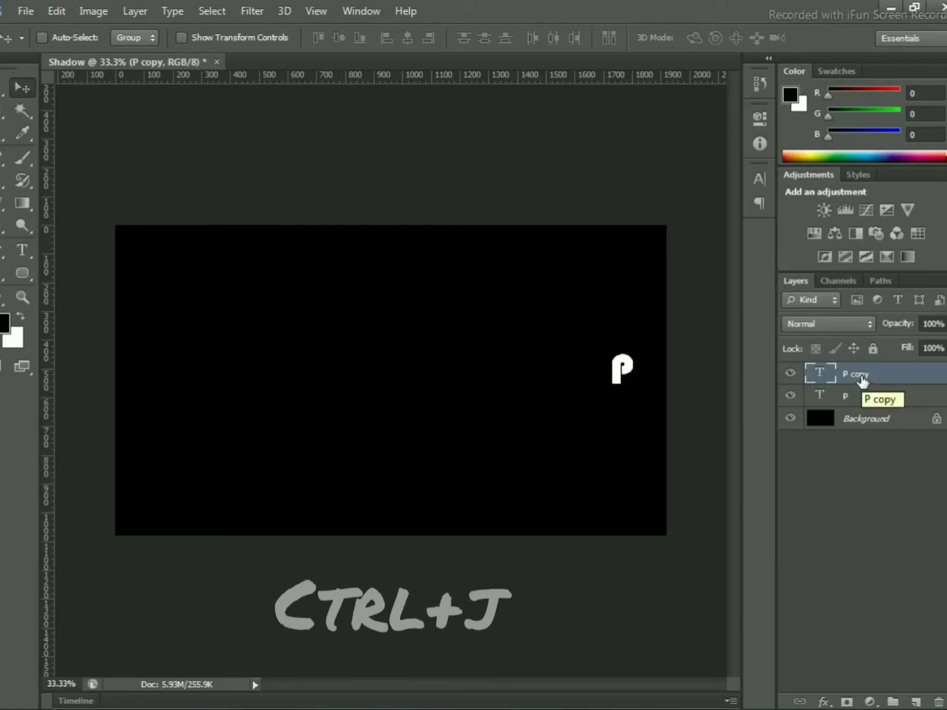
pyautogui.hotkey('ctrl', 'j')
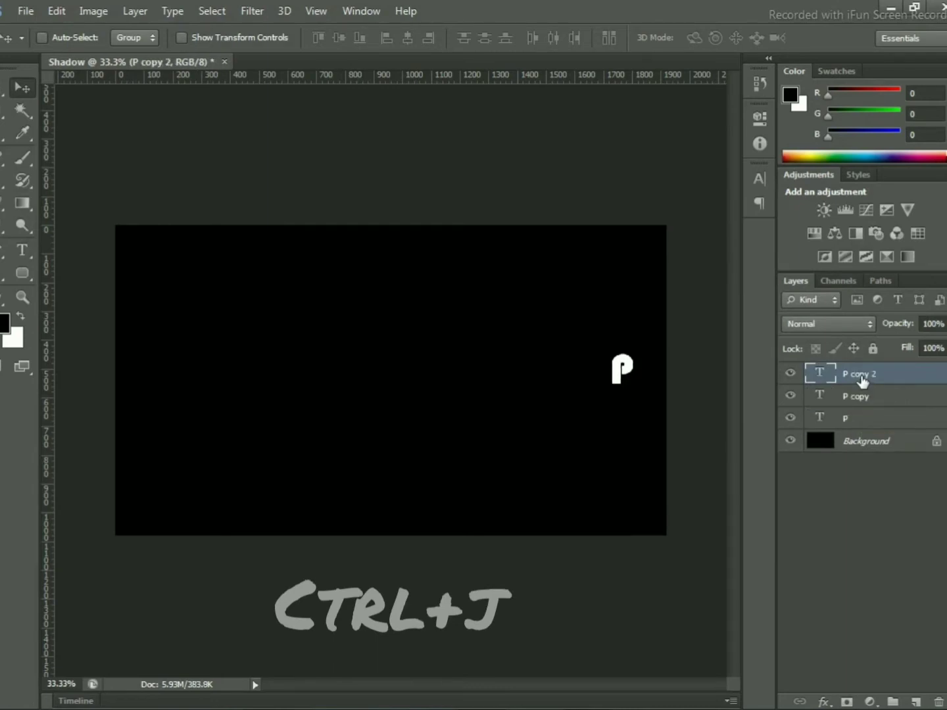
pyautogui.hotkey('ctrl', 'j')
pyautogui.hotkey('ctrl', 'j')
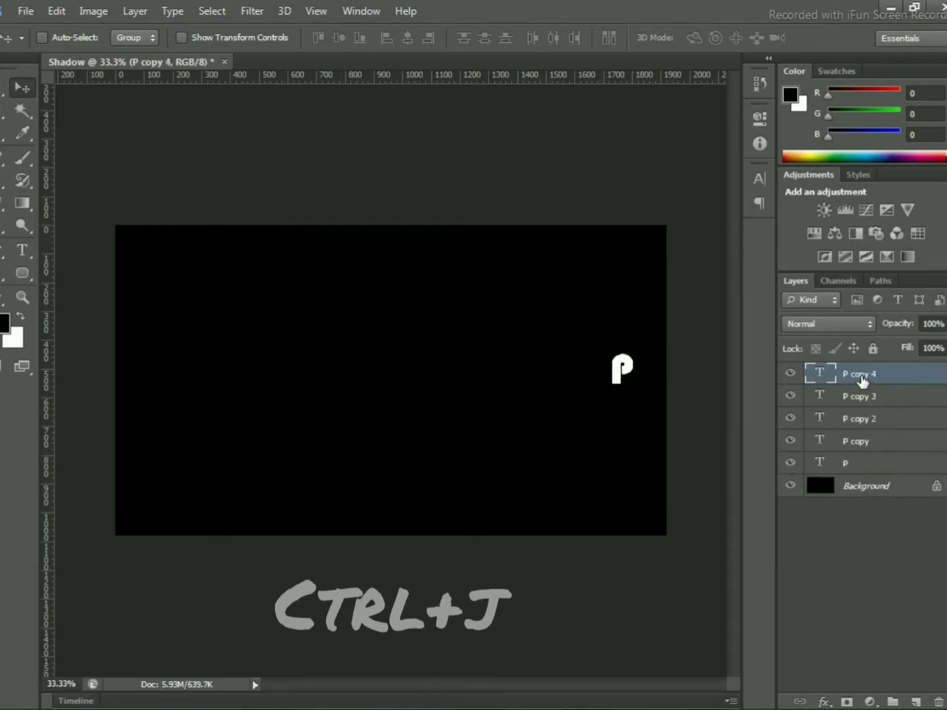
pyautogui.hotkey('ctrl', 'j')
pyautogui.hotkey('ctrl', 'j')
pyautogui.hotkey('ctrl', 'j')
pyautogui.hotkey('ctrl', 'j')
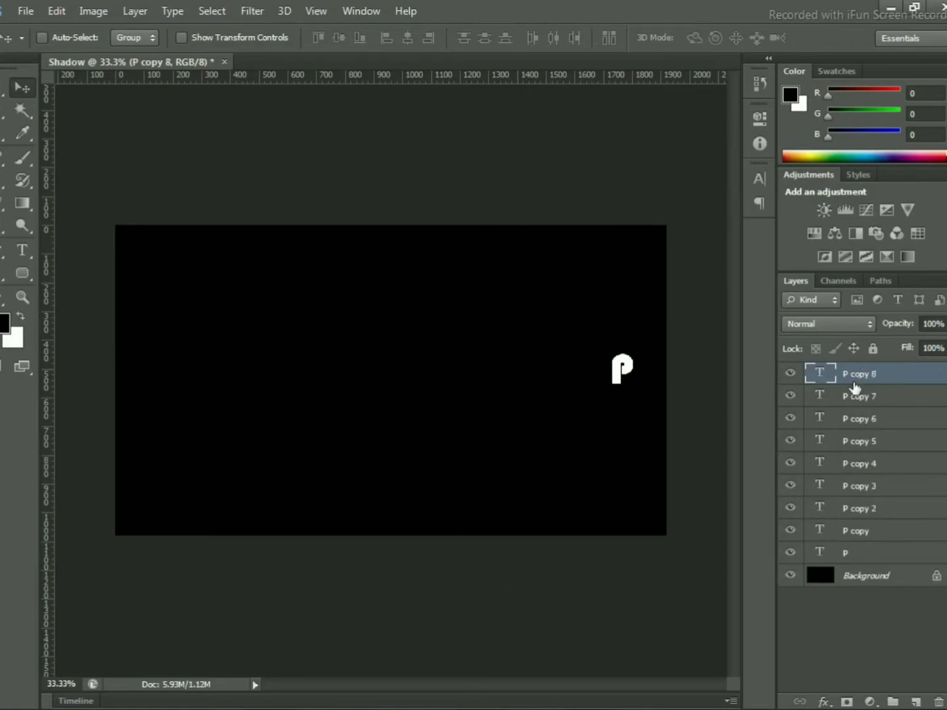
# Rename the topmost copy of the letter layer as P and move its letter near the canvas's left edge
pyautogui.doubleClick(855, 374)
pyautogui.doubleClick(829, 376)
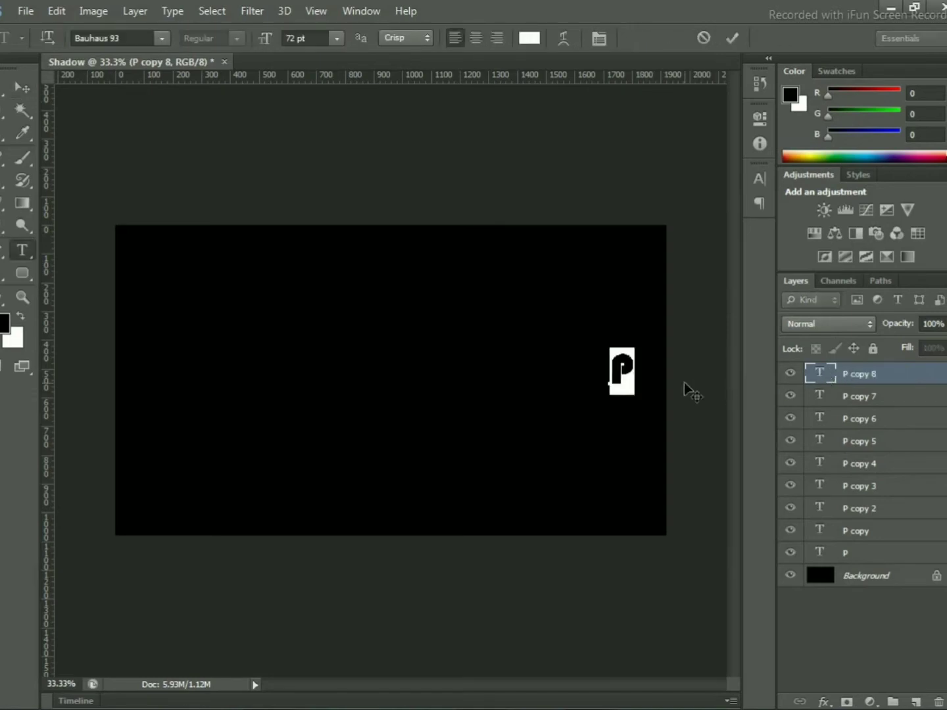
pyautogui.click(635, 379)
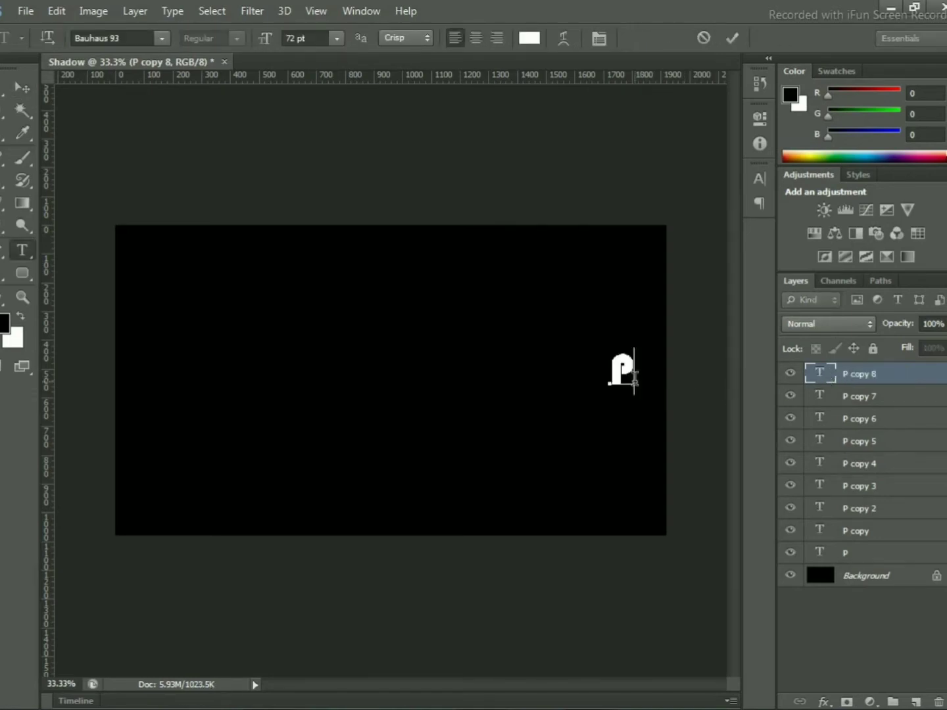
pyautogui.doubleClick(862, 374)
pyautogui.press('Return')
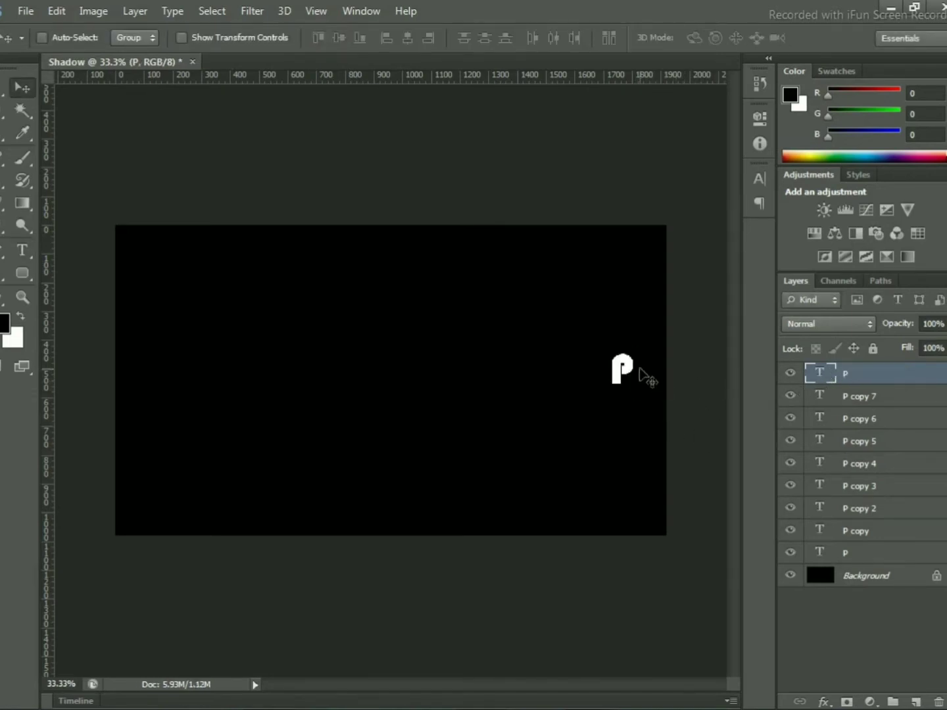
pyautogui.moveTo(636, 380); pyautogui.dragTo(163, 380)
# Change the text of the P copy 7 layer to H and place the letter directly after the first P
pyautogui.doubleClick(831, 404)
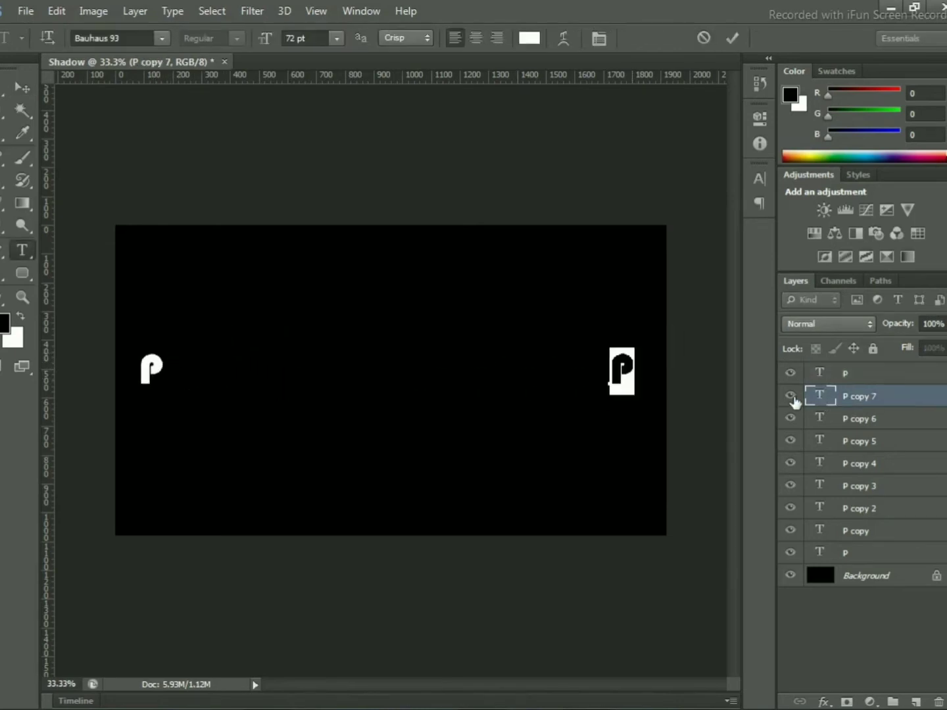
pyautogui.write('H')
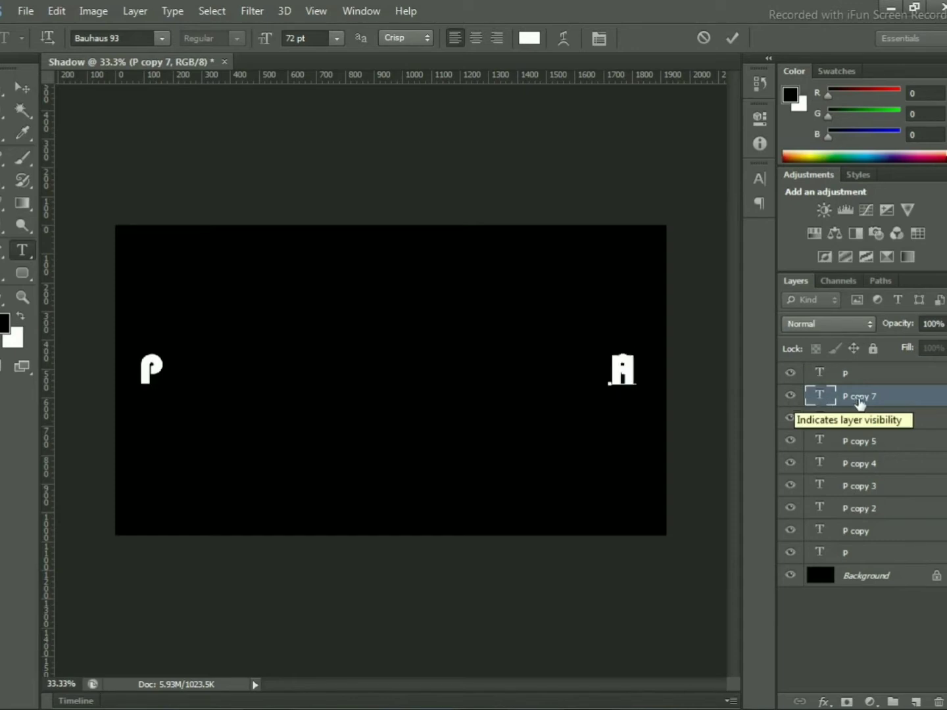
pyautogui.hotkey('ctrl', 'Return')
pyautogui.moveTo(637, 383); pyautogui.dragTo(186, 381)
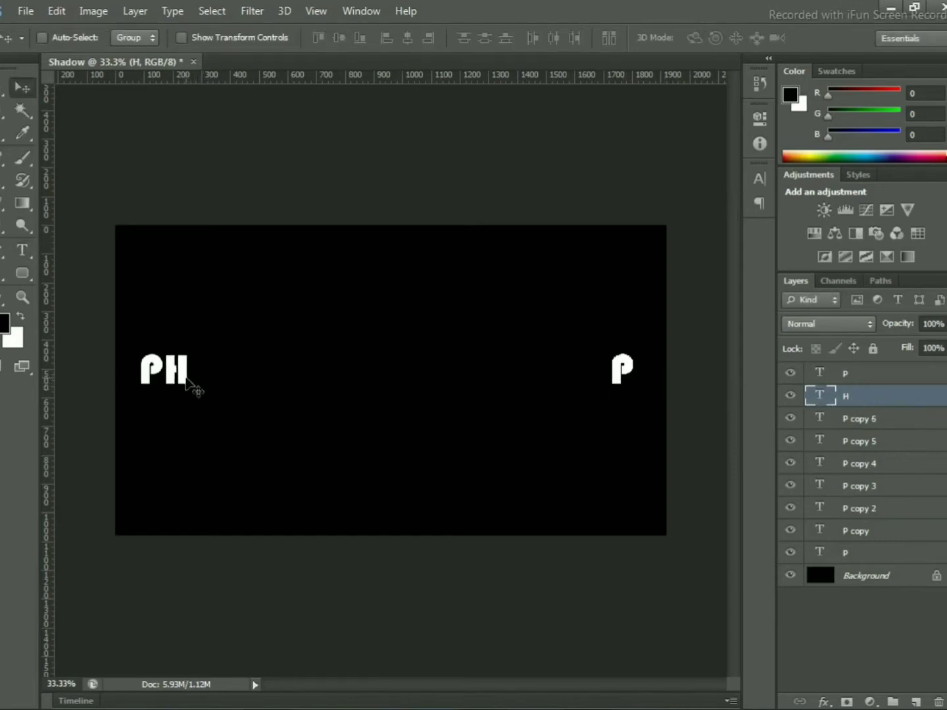
# Change the P copy 6 text to O beside the H, and move the last P to the end of the word PHOTOSHOP
pyautogui.doubleClick(823, 421)
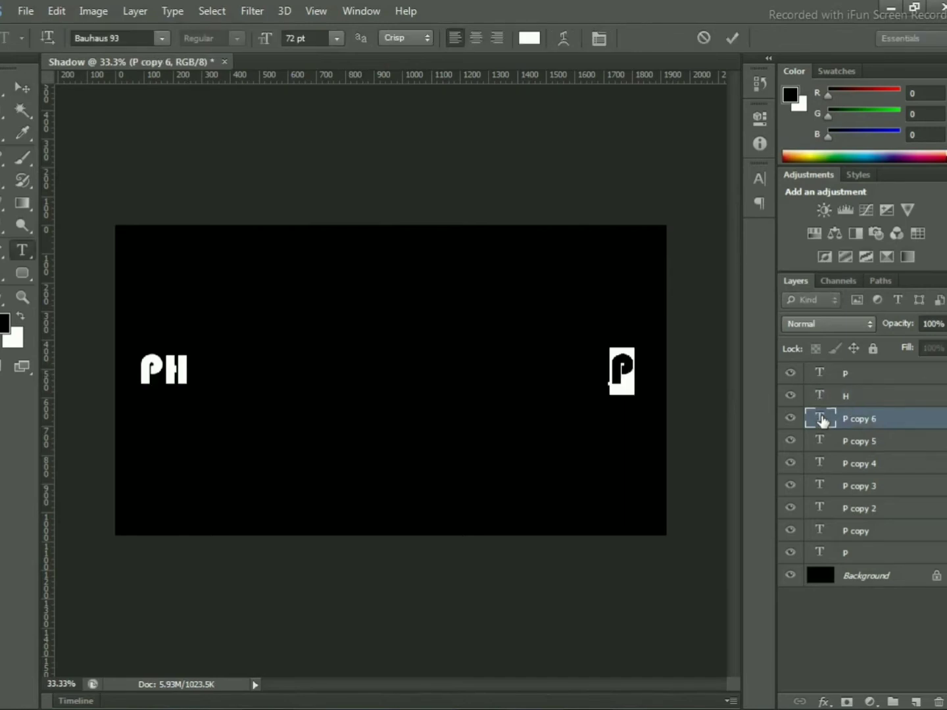
pyautogui.write('O')
pyautogui.hotkey('ctrl', 'Return')
pyautogui.press('v')
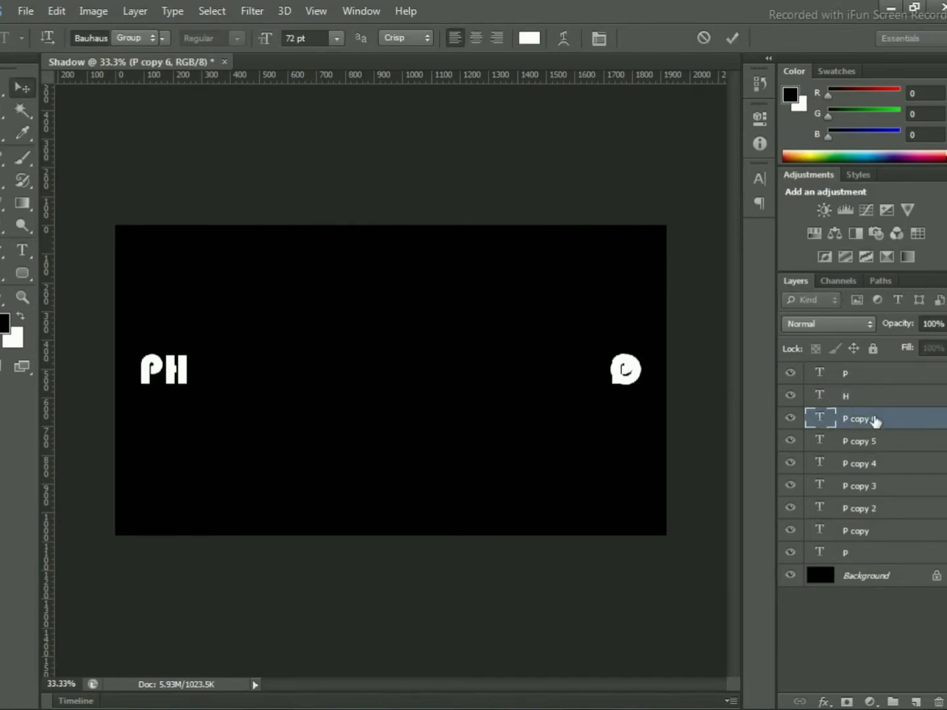
pyautogui.moveTo(630, 382); pyautogui.dragTo(207, 382)
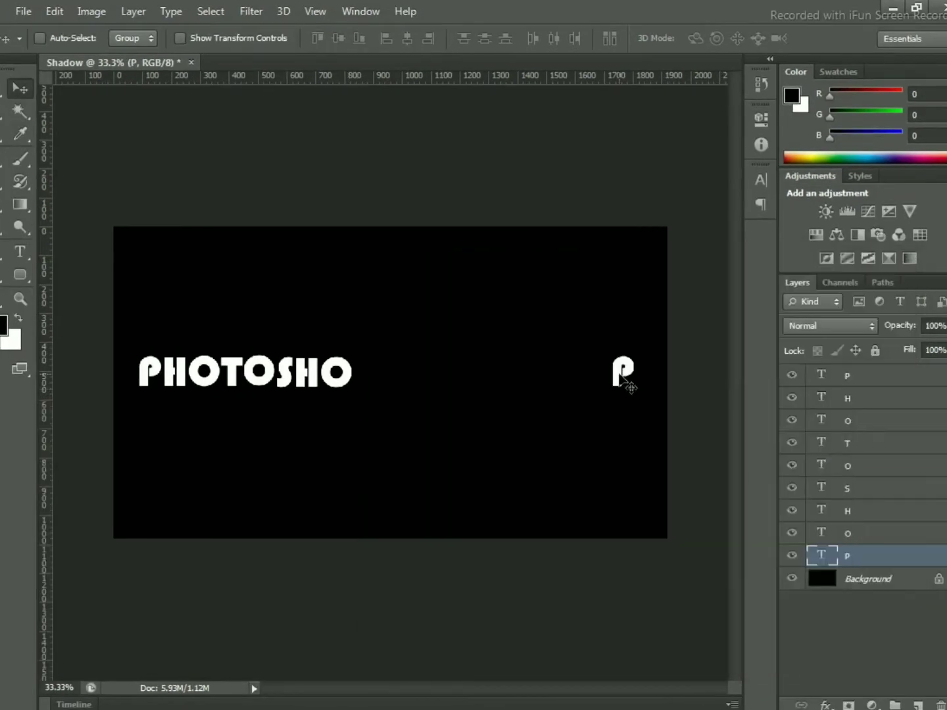
pyautogui.moveTo(620, 377); pyautogui.dragTo(366, 379)
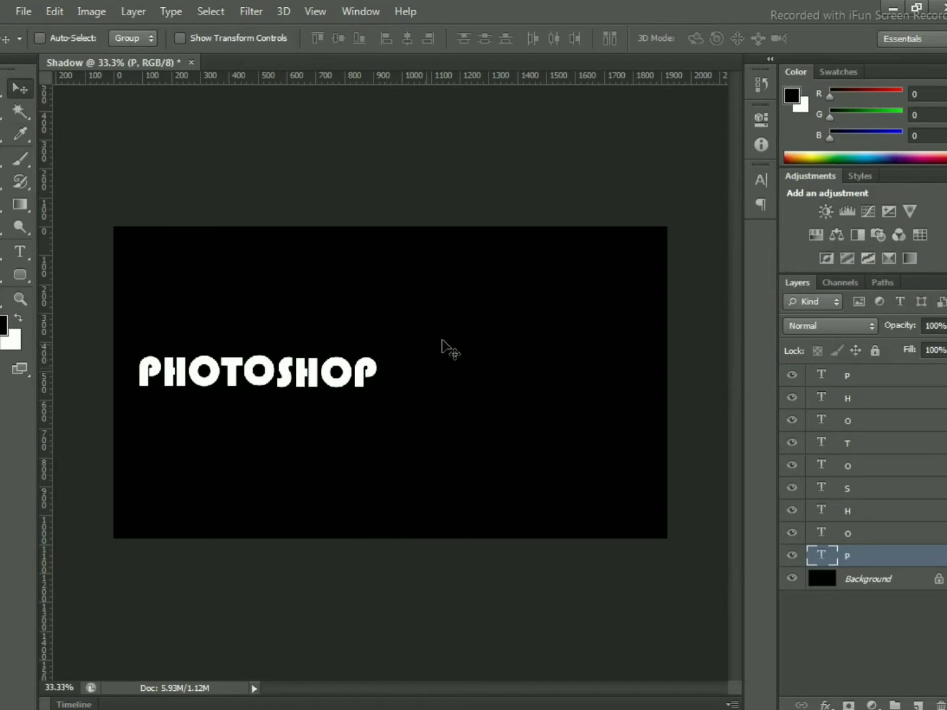
# Place a horizontal guide along the baseline of the PHOTOSHOP letters
pyautogui.hotkey('ctrl', '+')
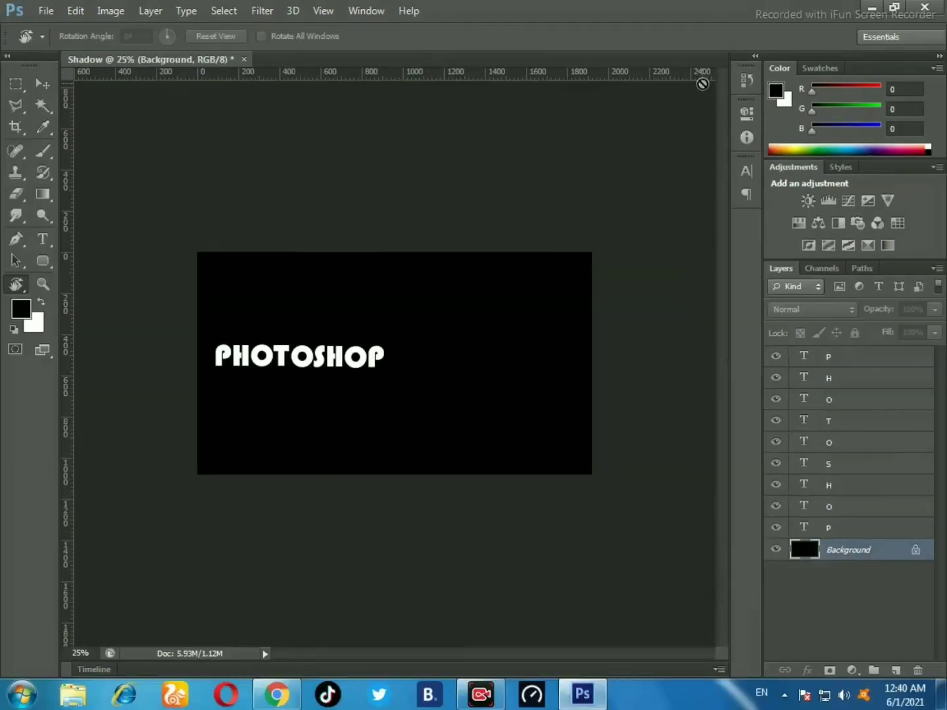
pyautogui.moveTo(702, 76); pyautogui.dragTo(702, 393)
pyautogui.hotkey('ctrl', '+')
pyautogui.hotkey('ctrl', '+')
pyautogui.hotkey('ctrl', '+')
pyautogui.click(566, 409)
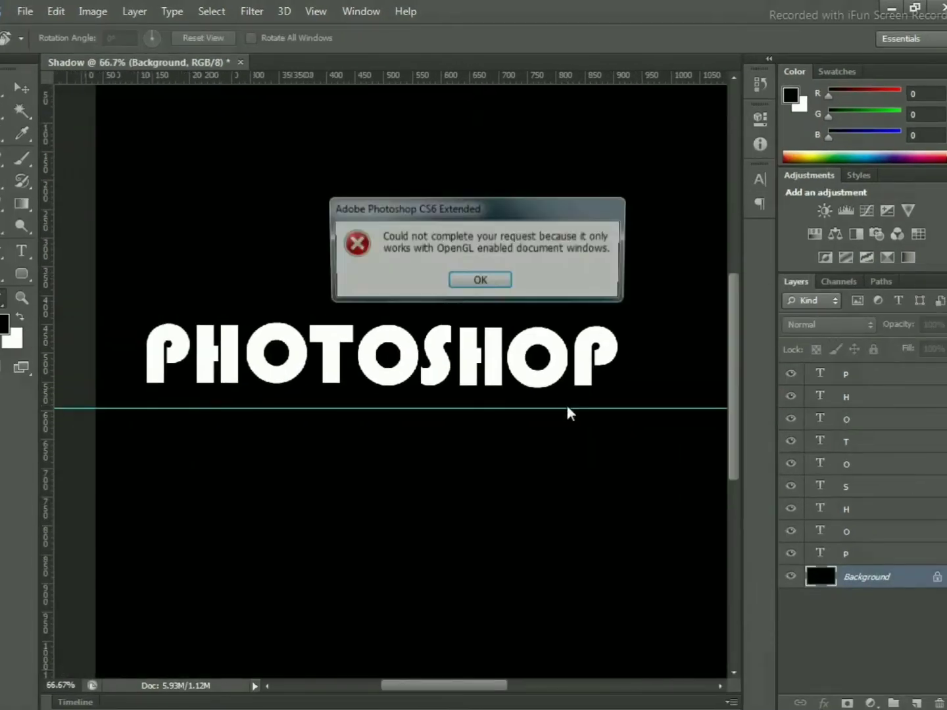
pyautogui.click(480, 280)
pyautogui.press('v')
pyautogui.moveTo(272, 408); pyautogui.dragTo(277, 388)
# Align the first letters P, H, O and T on the baseline guide with tighter spacing
pyautogui.click(238, 371)
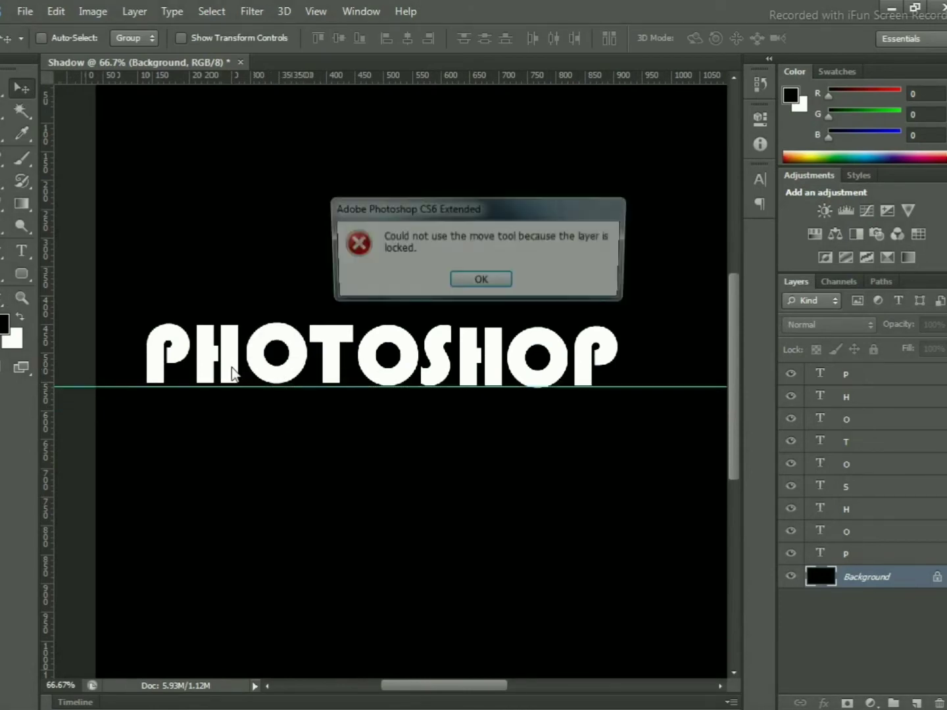
pyautogui.click(499, 284)
pyautogui.click(867, 399)
pyautogui.moveTo(228, 357); pyautogui.dragTo(185, 363)
pyautogui.rightClick(185, 353)
pyautogui.click(187, 359)
pyautogui.rightClick(288, 376)
pyautogui.click(311, 384)
pyautogui.moveTo(305, 369); pyautogui.dragTo(327, 368)
pyautogui.rightClick(325, 368)
pyautogui.click(340, 379)
# Align the remaining letters O, S, H, O and P on the guide with tight spacing, and remove the guide
pyautogui.rightClick(408, 372)
pyautogui.click(419, 381)
pyautogui.moveTo(401, 374); pyautogui.dragTo(463, 370)
pyautogui.rightClick(428, 382)
pyautogui.click(445, 388)
pyautogui.rightClick(468, 368)
pyautogui.click(473, 378)
pyautogui.rightClick(541, 376)
pyautogui.click(549, 386)
pyautogui.moveTo(541, 376); pyautogui.dragTo(580, 371)
pyautogui.rightClick(582, 370)
pyautogui.click(592, 382)
pyautogui.moveTo(584, 373); pyautogui.dragTo(584, 374)
pyautogui.click(822, 618)
pyautogui.moveTo(677, 388); pyautogui.dragTo(662, 77)
# Add a layer mask to the first P and fade its right side with a linear black-to-white gradient
pyautogui.click(913, 380)
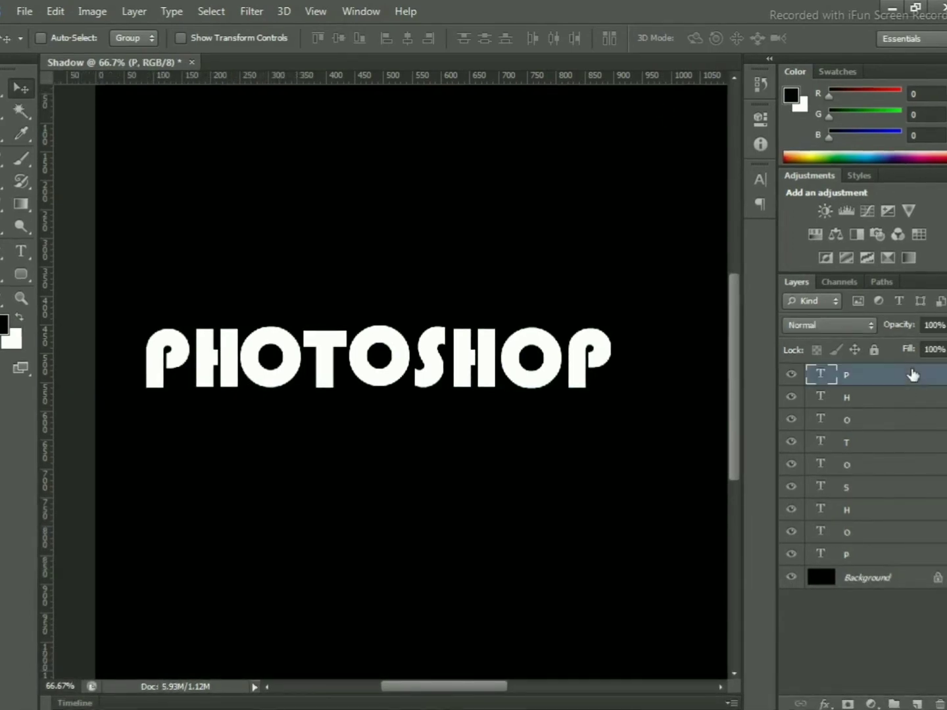
pyautogui.press('m')
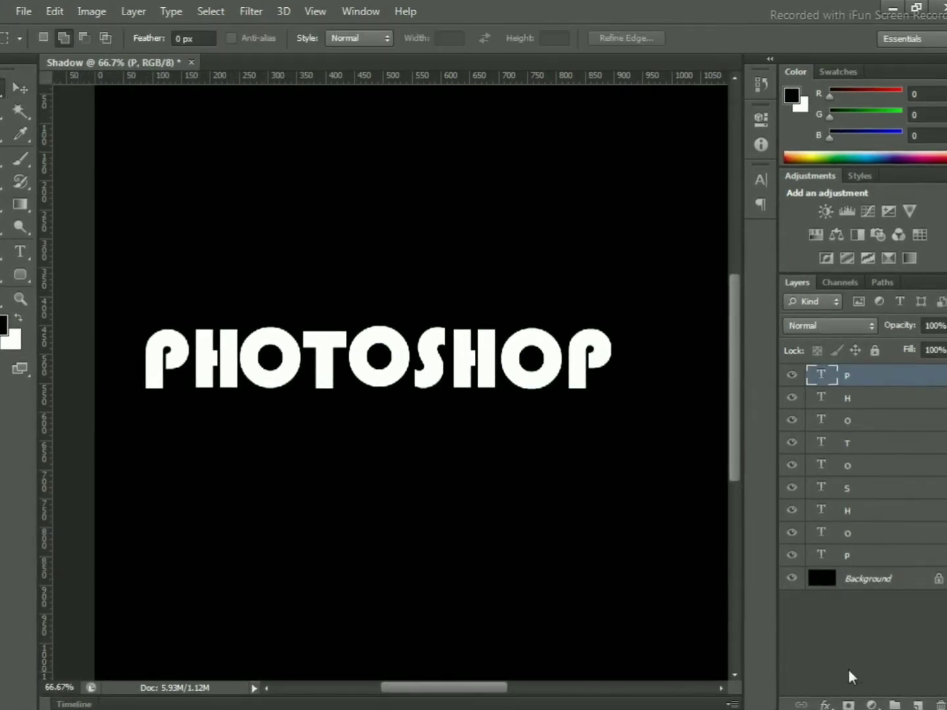
pyautogui.click(849, 707)
pyautogui.hotkey('ctrl', '+')
pyautogui.hotkey('ctrl', '+')
pyautogui.moveTo(197, 375); pyautogui.dragTo(747, 470)
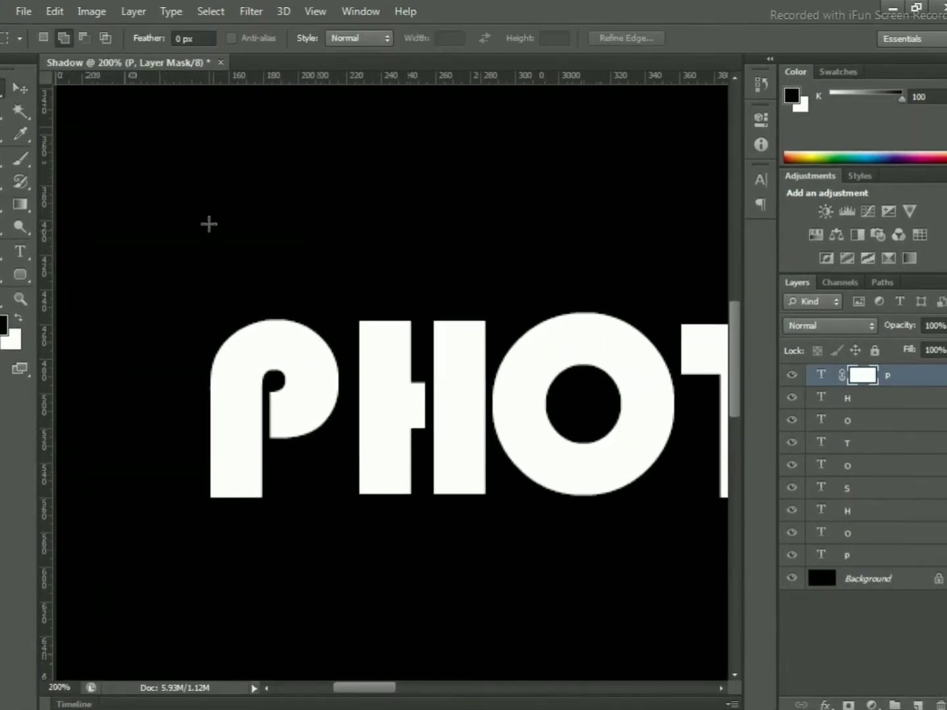
pyautogui.click(21, 204)
pyautogui.moveTo(337, 416); pyautogui.dragTo(234, 418)
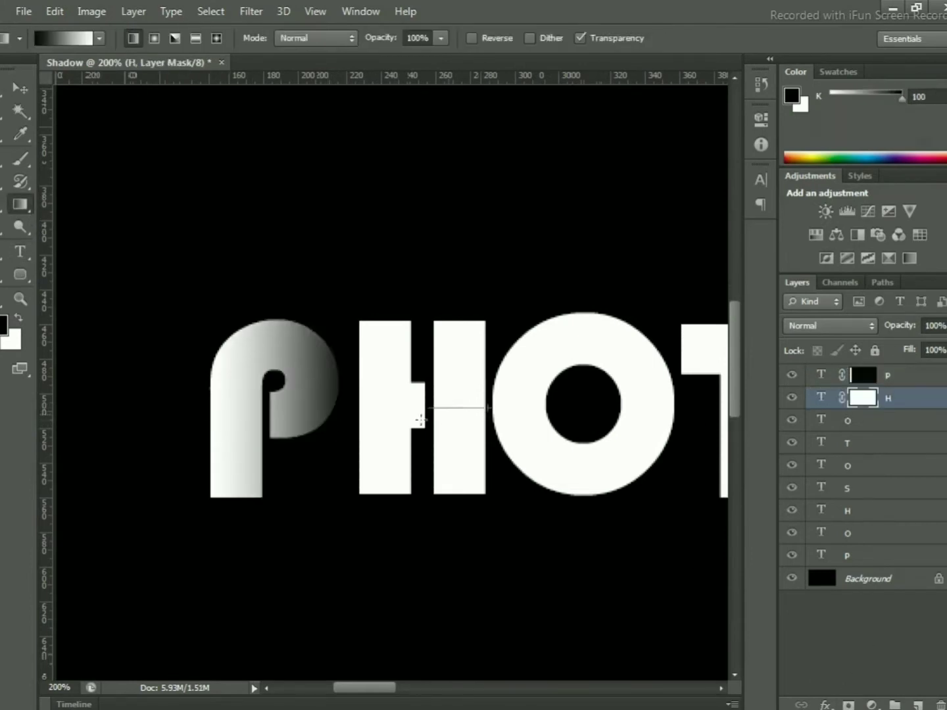
# Fade the right sides of the first H and first O with black-to-white gradients on layer masks
pyautogui.moveTo(420, 419); pyautogui.dragTo(358, 417)
pyautogui.click(868, 420)
pyautogui.click(849, 706)
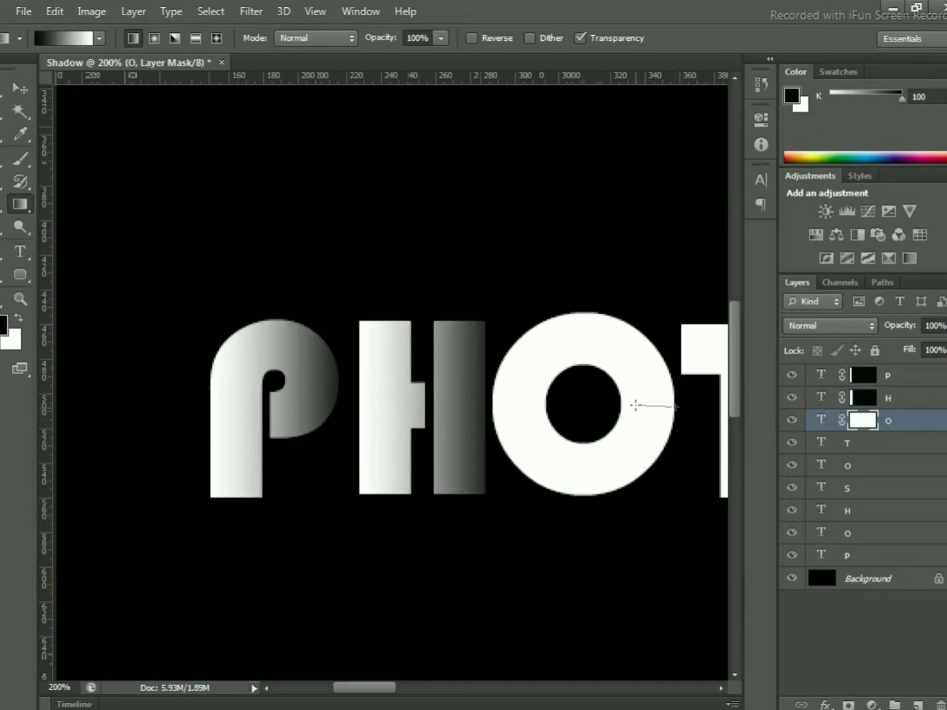
pyautogui.moveTo(635, 405); pyautogui.dragTo(549, 409)
pyautogui.click(847, 705)
pyautogui.moveTo(625, 506); pyautogui.dragTo(307, 487)
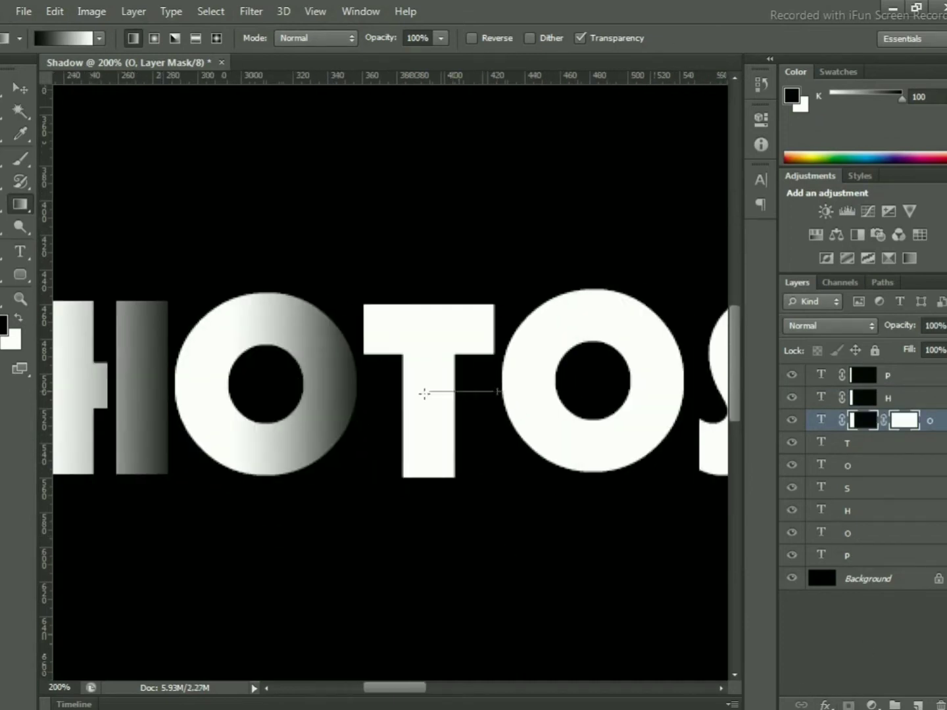
pyautogui.moveTo(424, 394); pyautogui.dragTo(363, 394)
# Mask the T and the second O, fading each letter's right side with a black-to-white gradient
pyautogui.click(896, 445)
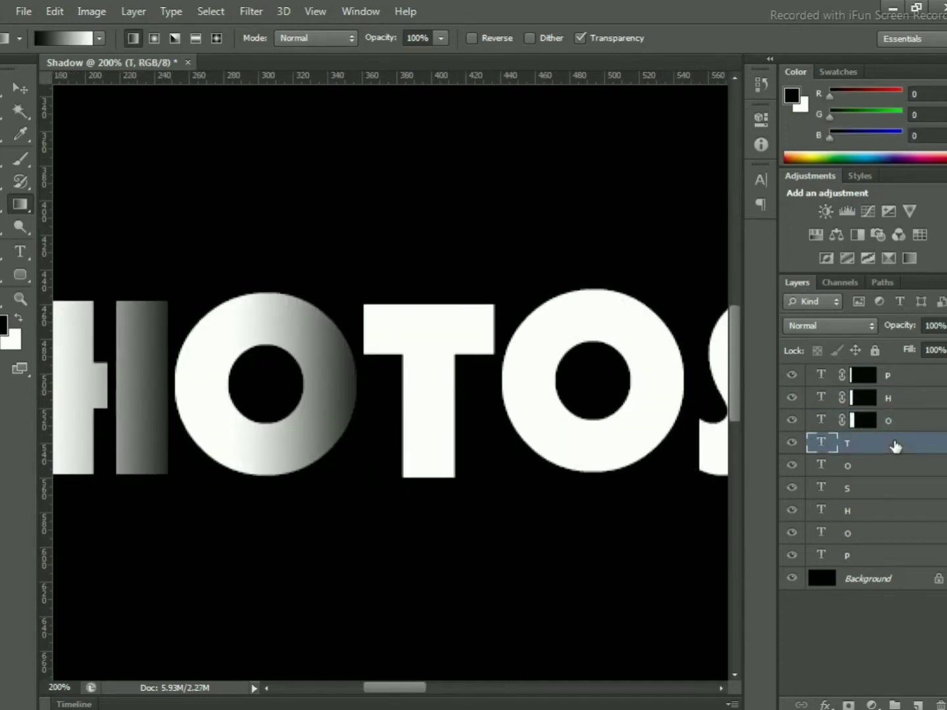
pyautogui.click(849, 706)
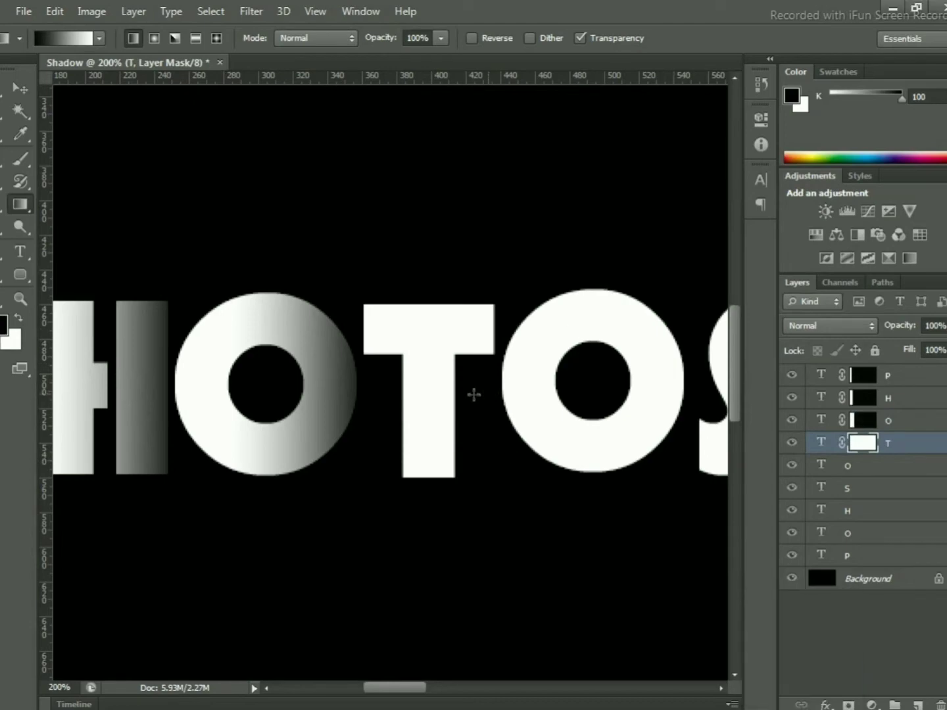
pyautogui.moveTo(494, 414); pyautogui.dragTo(399, 414)
pyautogui.click(908, 464)
pyautogui.click(849, 705)
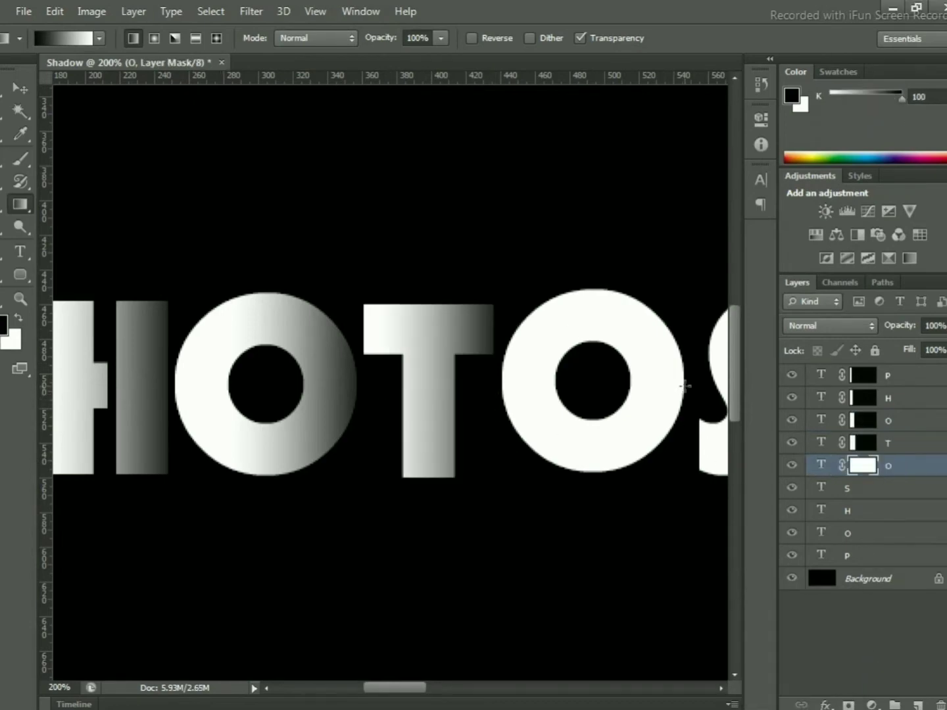
pyautogui.moveTo(685, 387); pyautogui.dragTo(508, 386)
# Add layer masks to the S and the second H, fading their right sides with a black-to-white gradient
pyautogui.moveTo(636, 447); pyautogui.dragTo(339, 424)
pyautogui.click(881, 488)
pyautogui.click(849, 706)
pyautogui.click(845, 511)
pyautogui.click(848, 705)
pyautogui.moveTo(587, 429); pyautogui.dragTo(447, 429)
# Mask the third O and the final P, fading each letter's right side with a black-to-white gradient
pyautogui.moveTo(653, 487); pyautogui.dragTo(446, 530)
pyautogui.click(856, 532)
pyautogui.click(849, 706)
pyautogui.moveTo(575, 461); pyautogui.dragTo(301, 461)
pyautogui.click(860, 555)
pyautogui.click(848, 706)
pyautogui.moveTo(630, 488); pyautogui.dragTo(535, 488)
pyautogui.moveTo(536, 488); pyautogui.dragTo(505, 489)
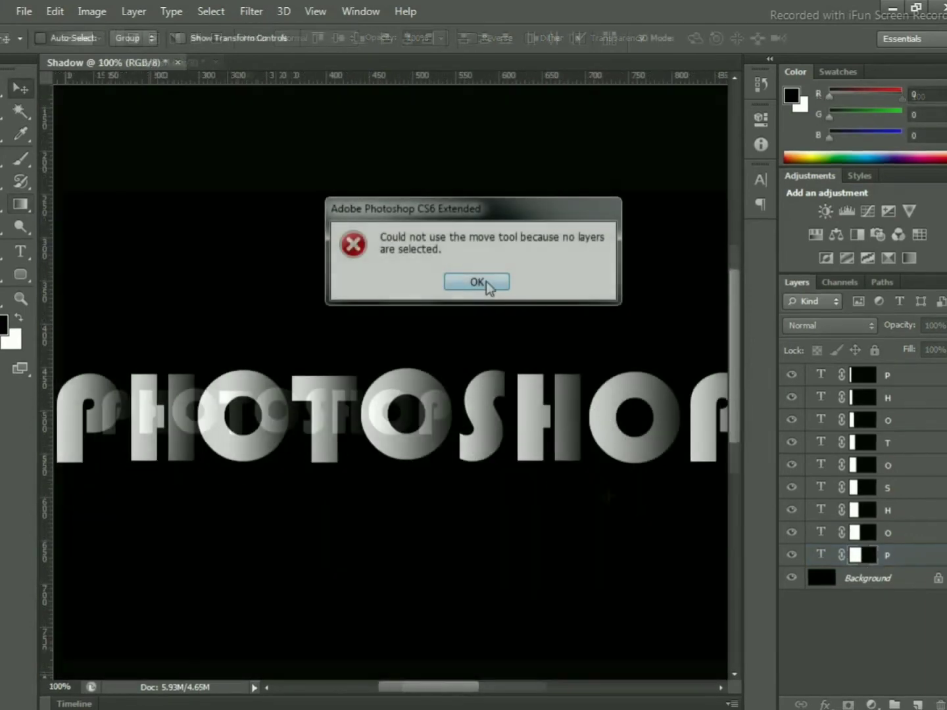
pyautogui.click(476, 282)
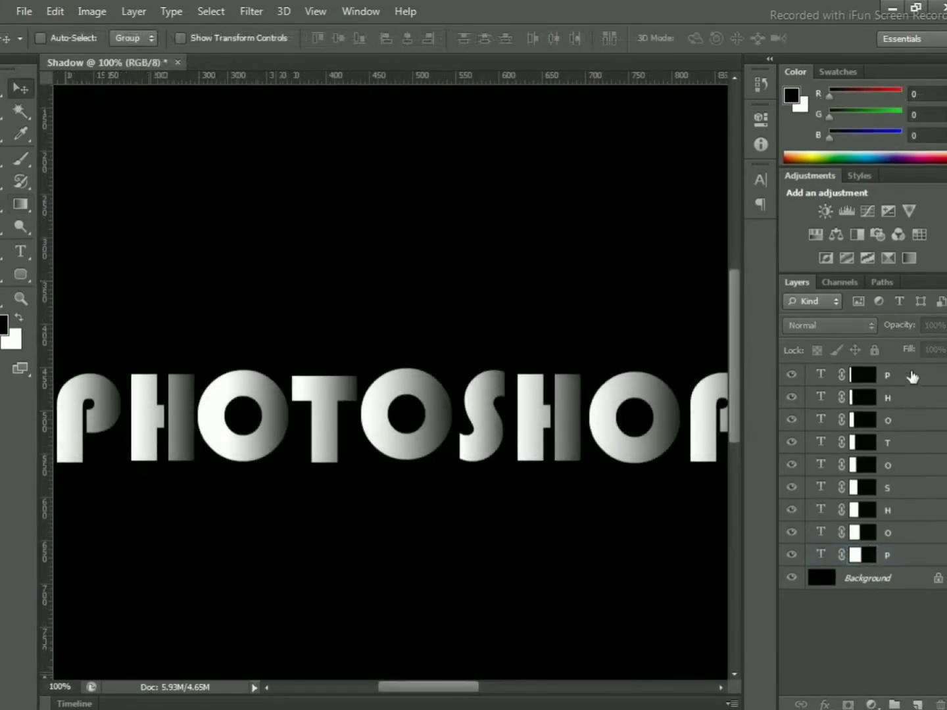
# Shift the first H, first O, T and second O leftward so each letter slightly overlaps the one before it
pyautogui.click(902, 556)
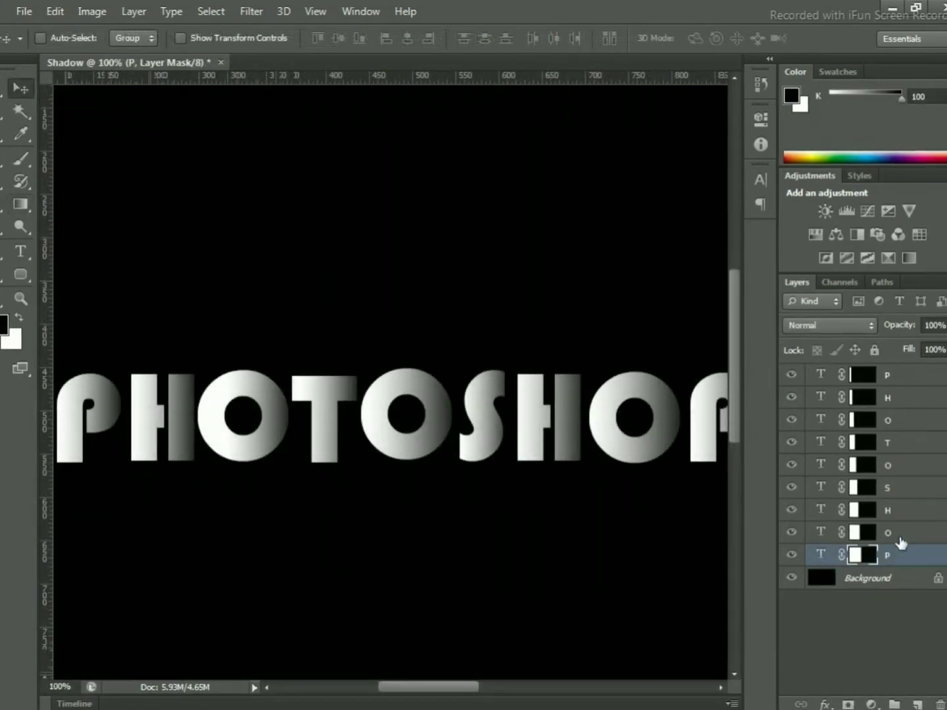
pyautogui.click(891, 533)
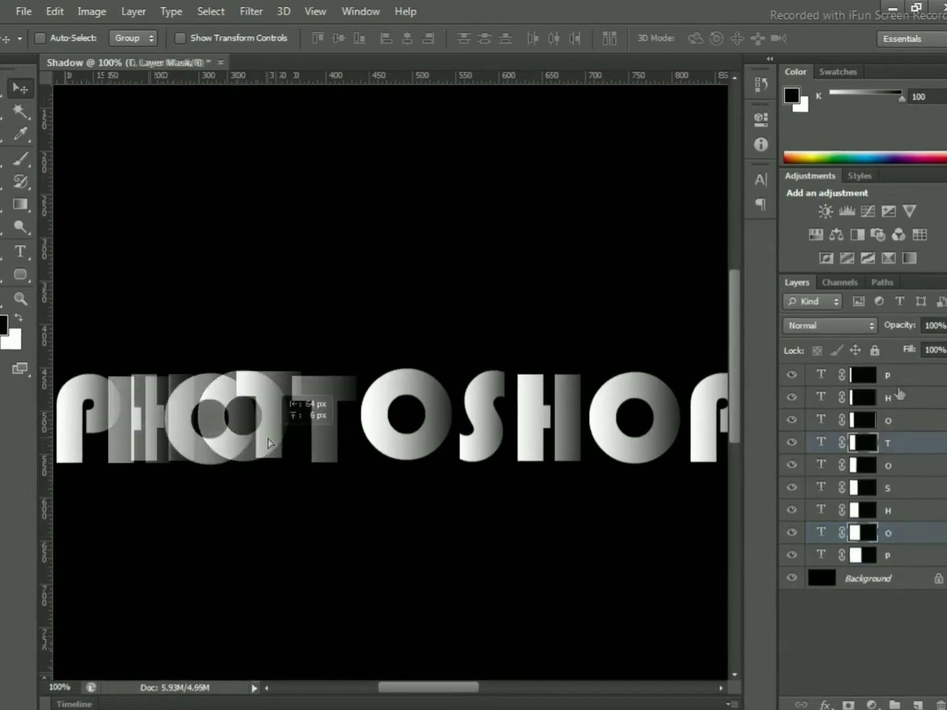
pyautogui.moveTo(310, 447); pyautogui.dragTo(267, 448)
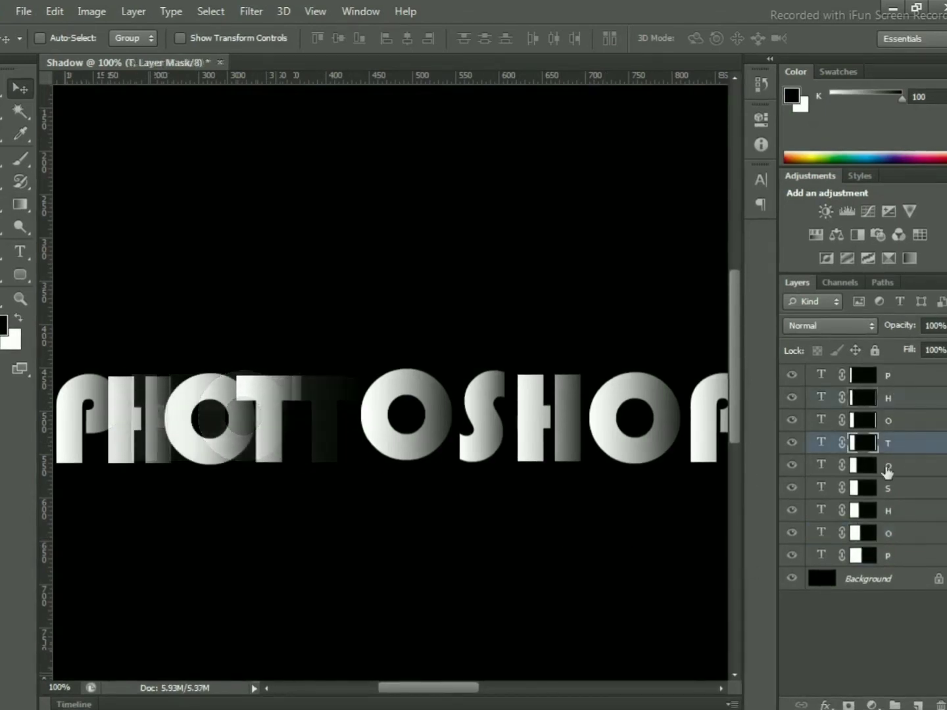
pyautogui.click(886, 470)
pyautogui.moveTo(420, 444); pyautogui.dragTo(347, 447)
# Shift the S, second H, third O and final P leftward so each overlaps the fading edge of the preceding letter
pyautogui.click(924, 492)
pyautogui.moveTo(491, 456); pyautogui.dragTo(405, 459)
pyautogui.click(919, 511)
pyautogui.moveTo(546, 434); pyautogui.dragTo(456, 434)
pyautogui.click(848, 532)
pyautogui.moveTo(624, 451); pyautogui.dragTo(499, 454)
pyautogui.click(888, 555)
pyautogui.moveTo(697, 465); pyautogui.dragTo(551, 447)
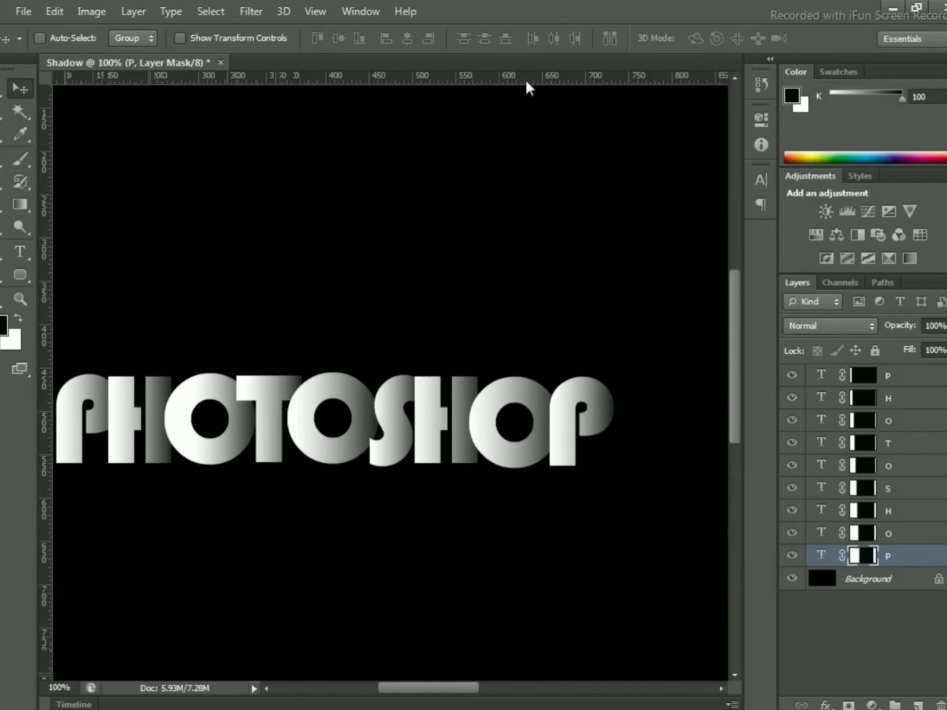
# Place a horizontal guide along the bottom of the word and align the letters to that baseline
pyautogui.press('r')
pyautogui.click(867, 586)
pyautogui.moveTo(398, 74); pyautogui.dragTo(441, 466)
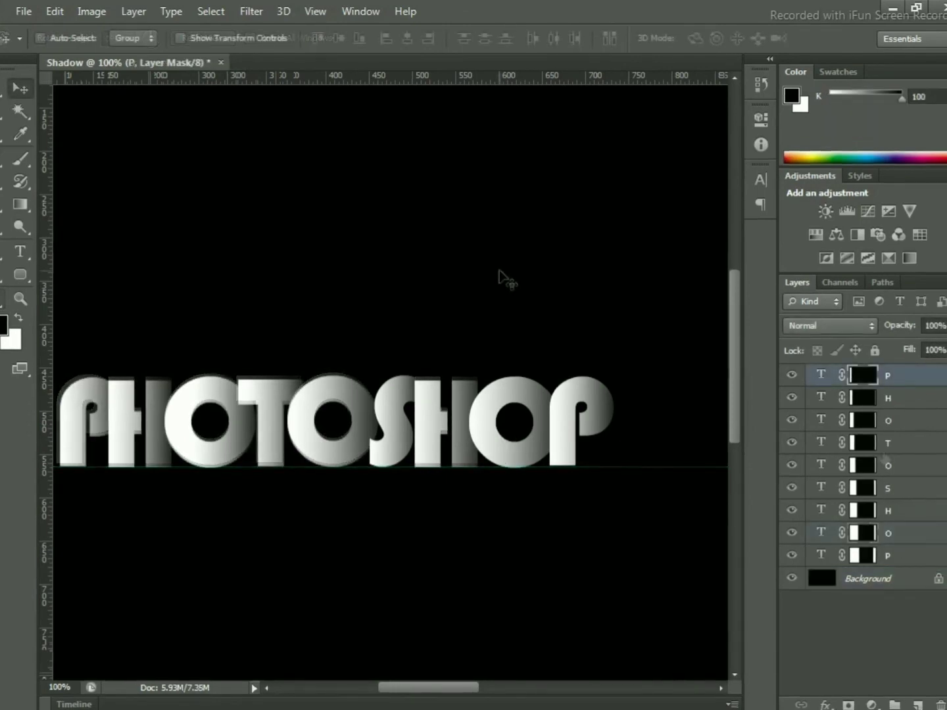
# Scale all nine letter layers together to 219.53% width and 357.14% height, centring the word in the upper part of the canvas
pyautogui.hotkey('ctrl', '-')
pyautogui.hotkey('ctrl', '-')
pyautogui.hotkey('ctrl', '-')
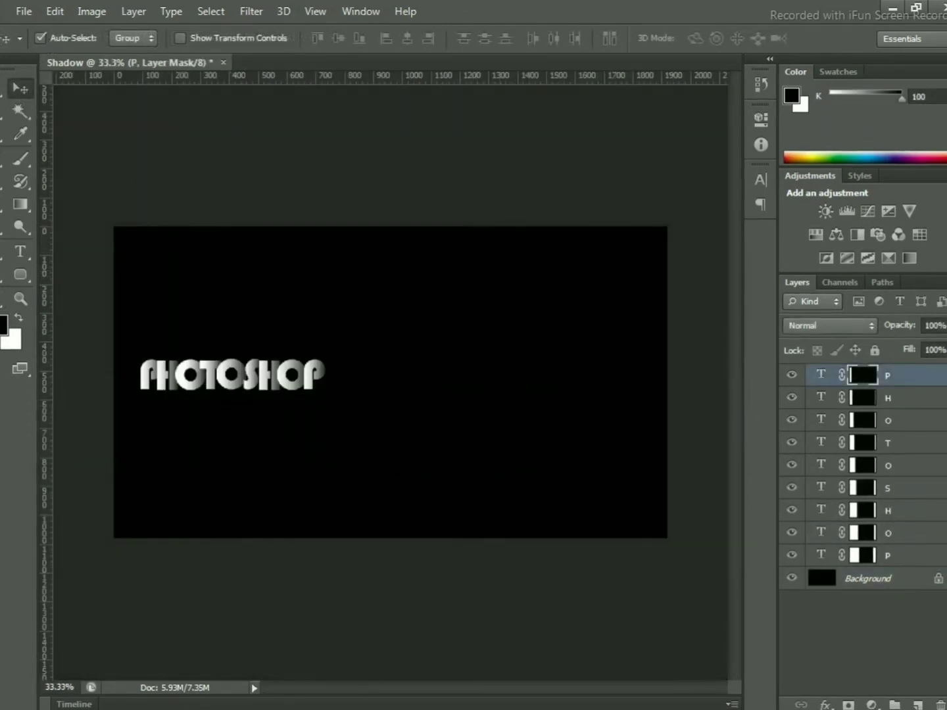
pyautogui.click(858, 660)
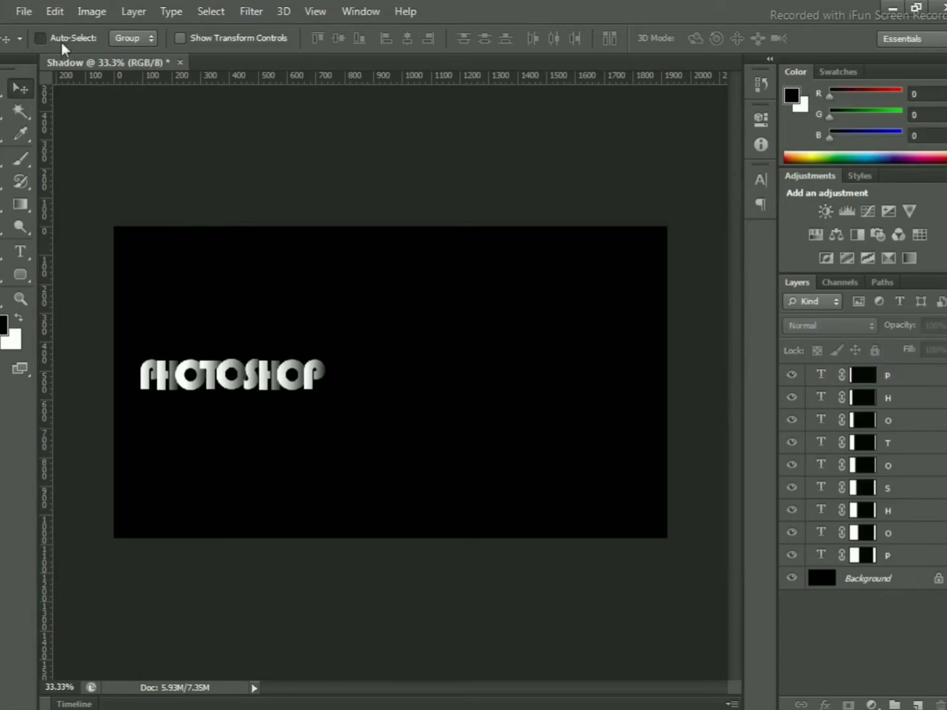
pyautogui.click(913, 382)
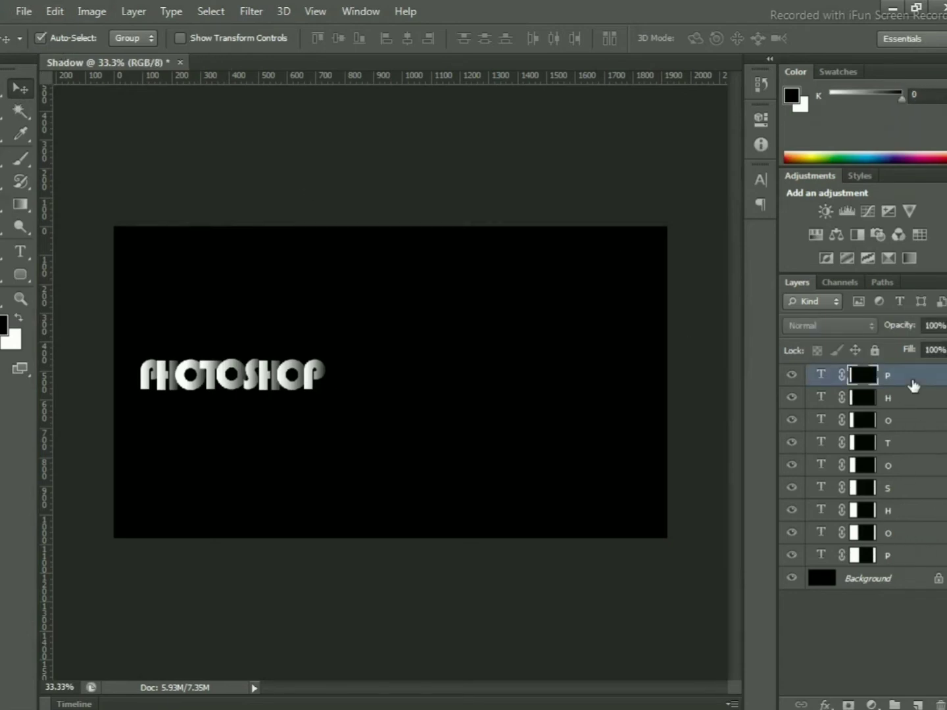
pyautogui.keyDown('shift'); pyautogui.click(898, 559); pyautogui.keyUp('shift')
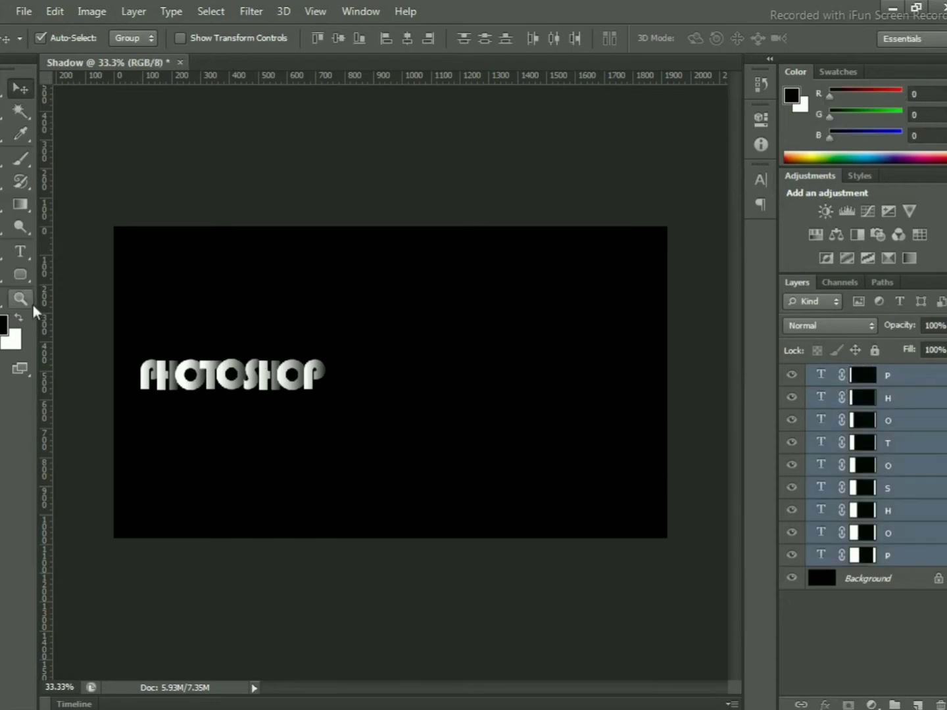
pyautogui.hotkey('ctrl', 't')
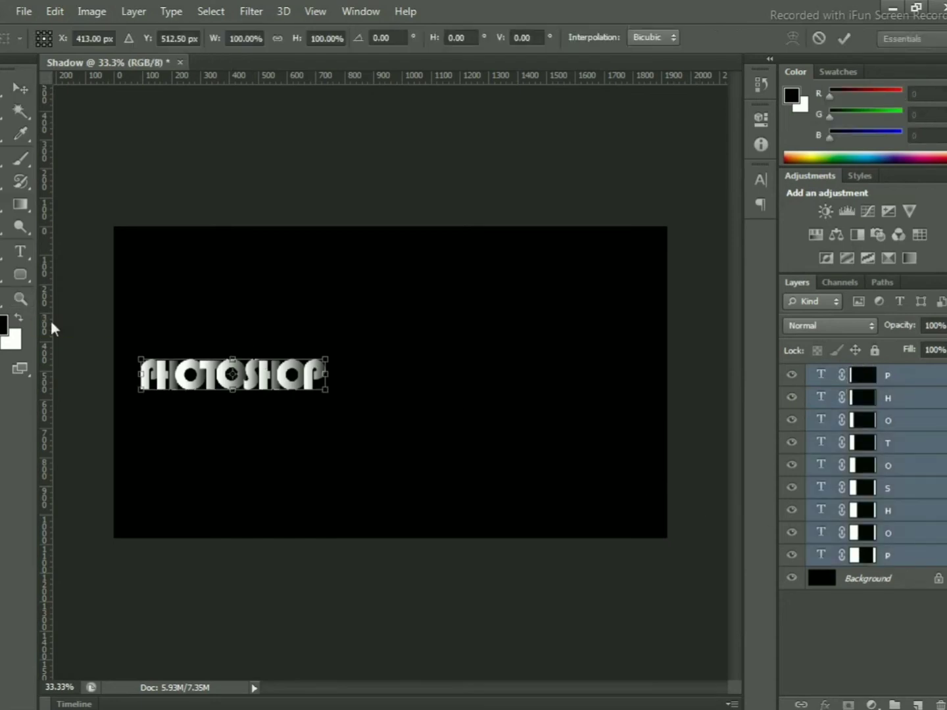
pyautogui.moveTo(326, 390); pyautogui.dragTo(546, 482)
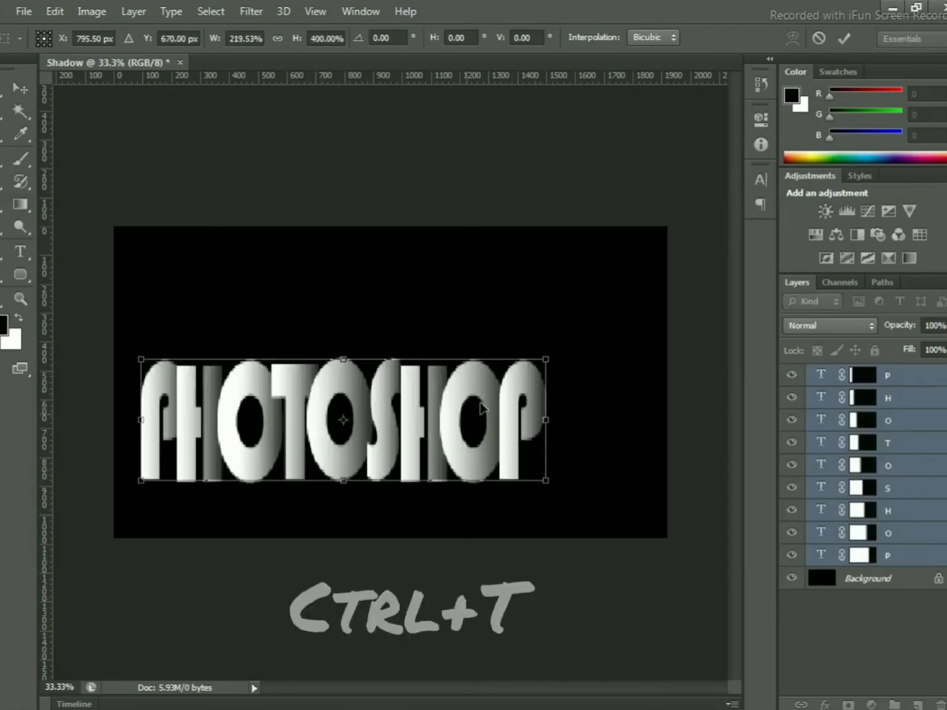
pyautogui.moveTo(480, 407); pyautogui.dragTo(513, 315)
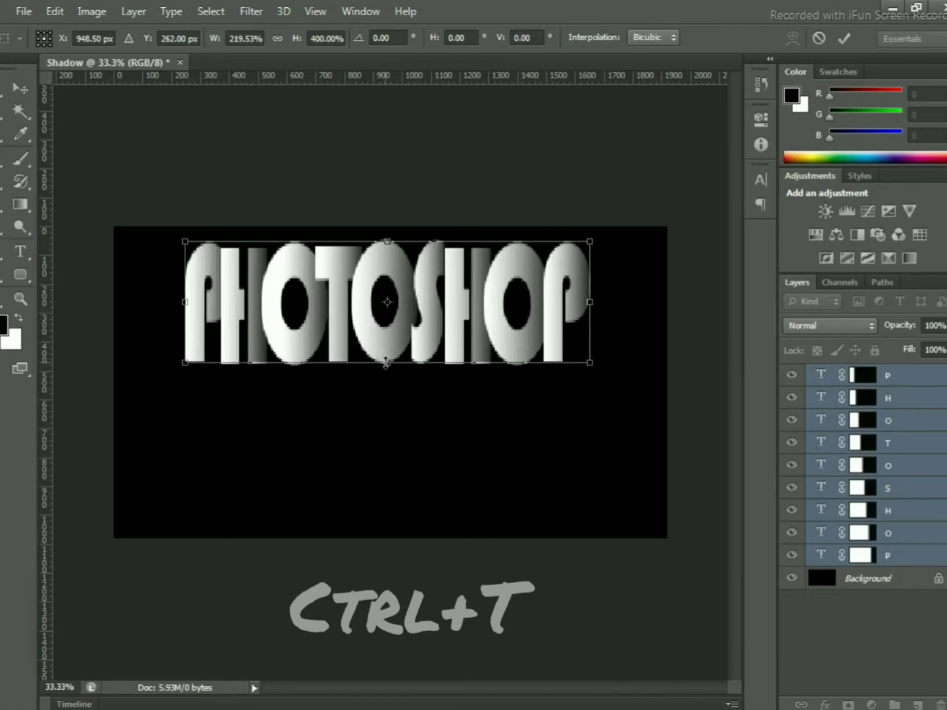
pyautogui.moveTo(386, 362); pyautogui.dragTo(397, 351)
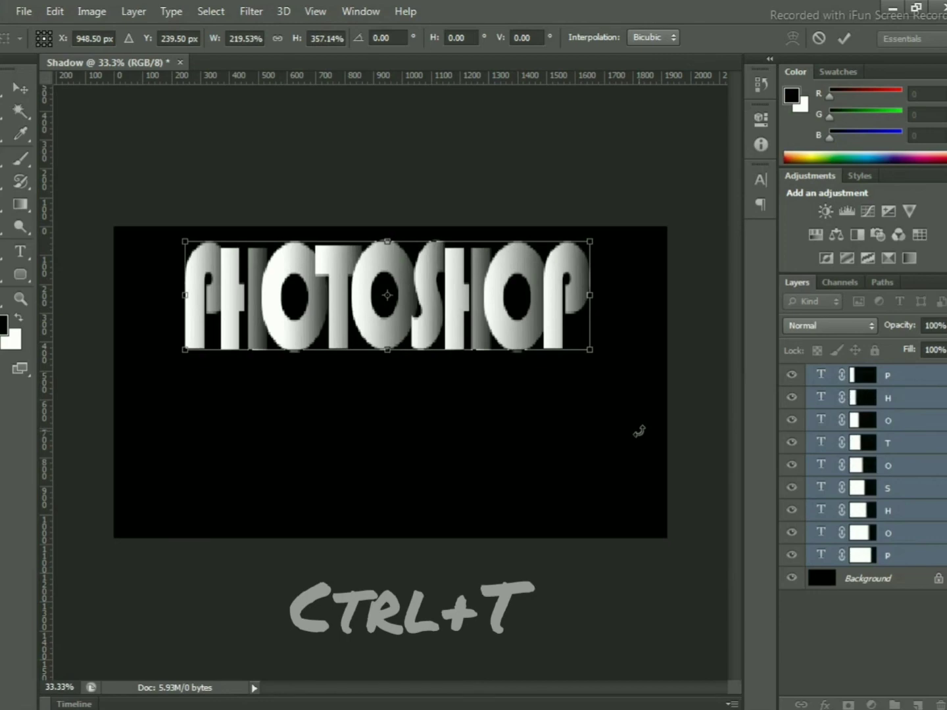
pyautogui.press('Return')
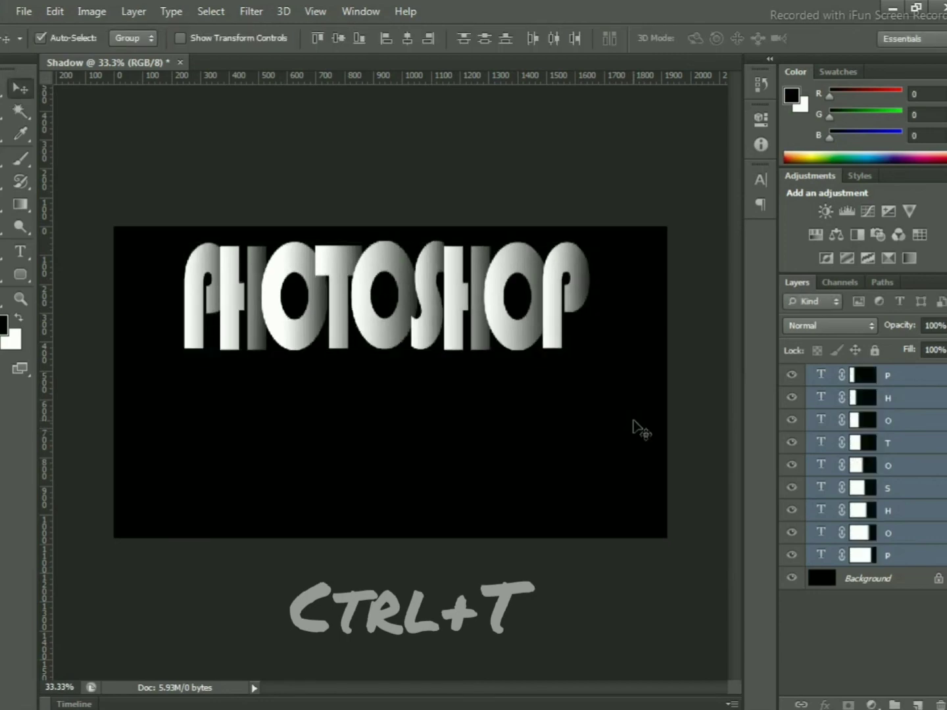
# Group all nine letter layers, from the first P to the final P
pyautogui.click(898, 620)
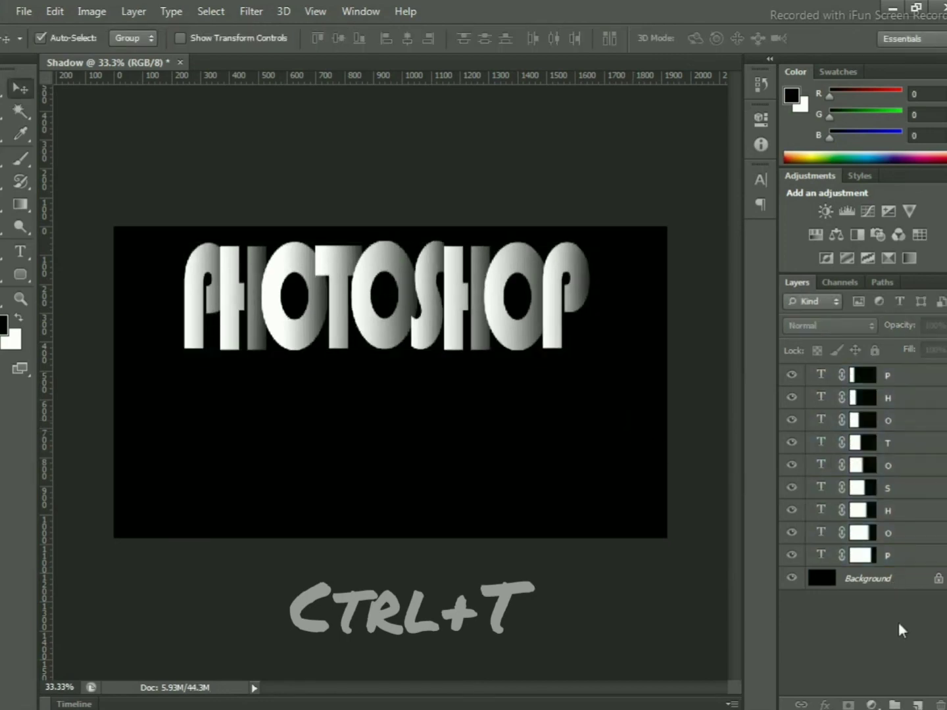
pyautogui.click(908, 559)
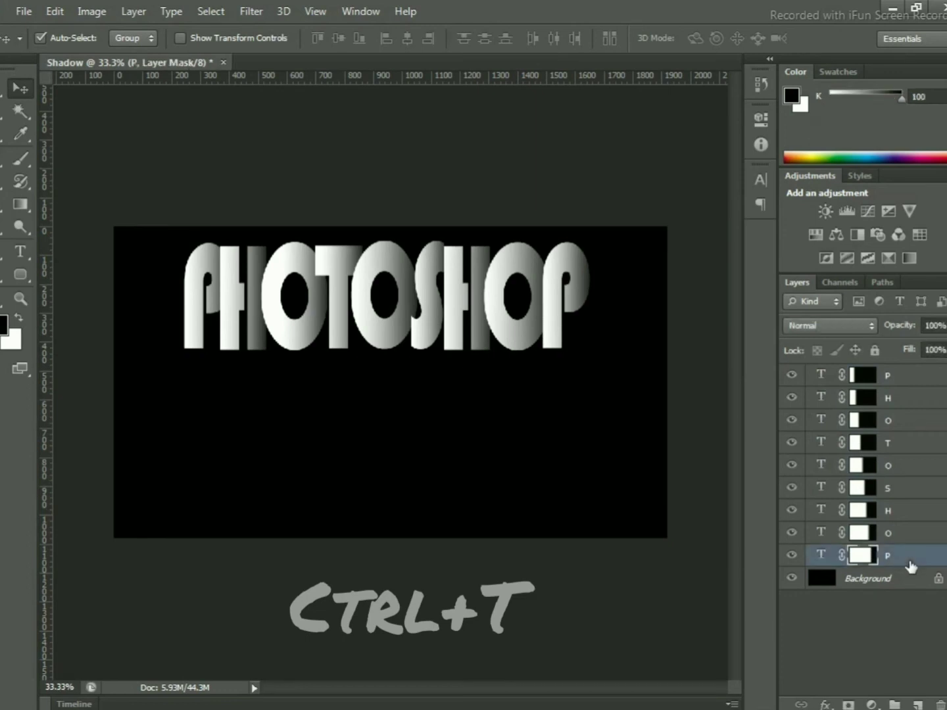
pyautogui.keyDown('shift'); pyautogui.click(909, 374); pyautogui.keyUp('shift')
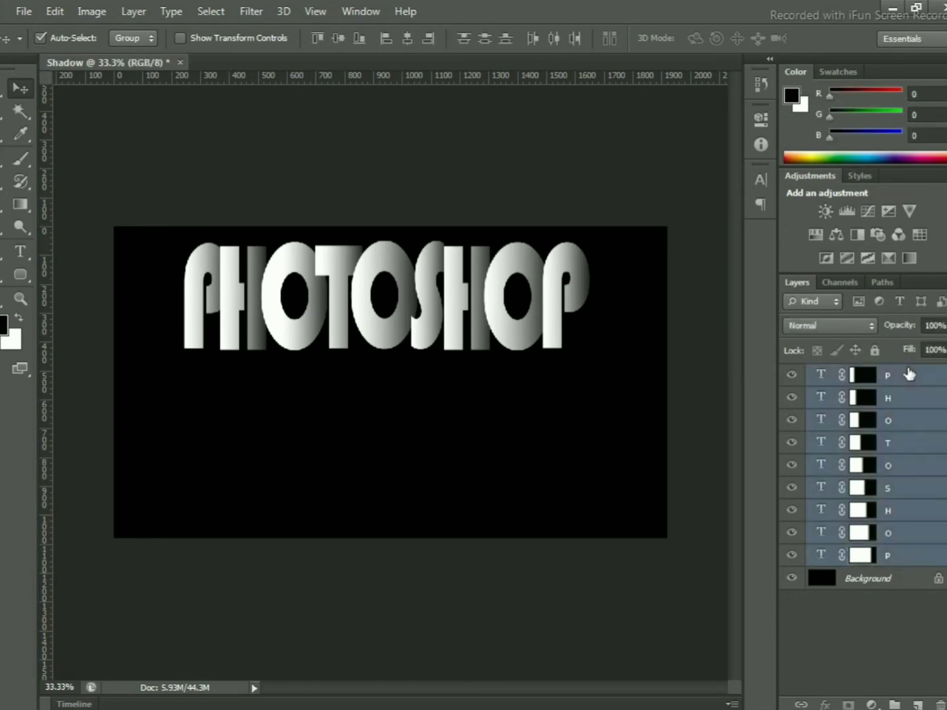
pyautogui.hotkey('ctrl', 'g')
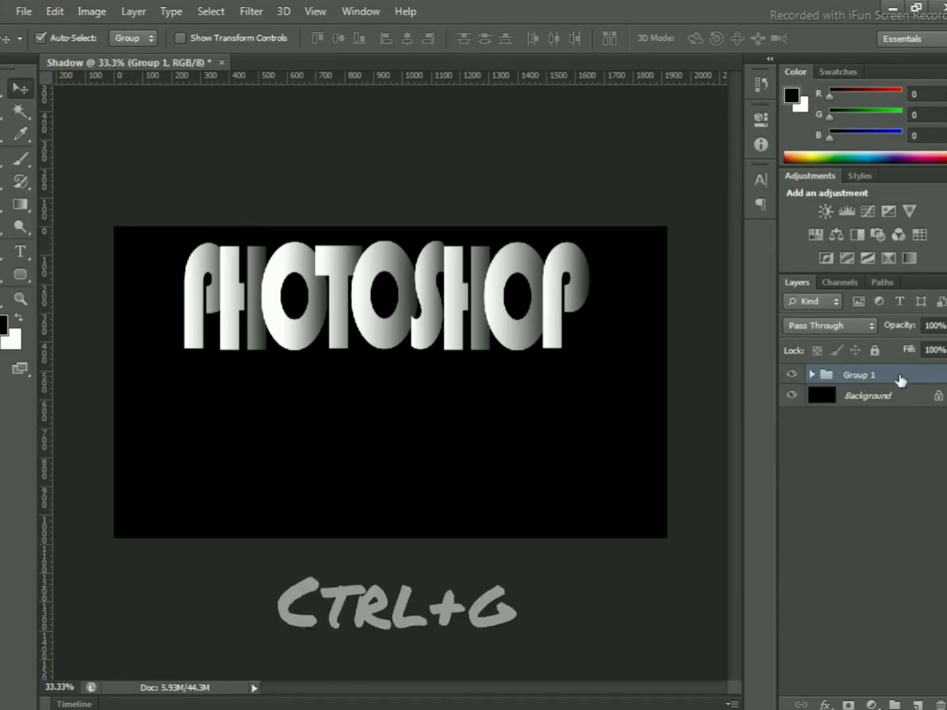
# Duplicate the letter group and rename the lower group REFLECTION
pyautogui.hotkey('ctrl', 'j')
pyautogui.doubleClick(861, 394)
pyautogui.write('R')
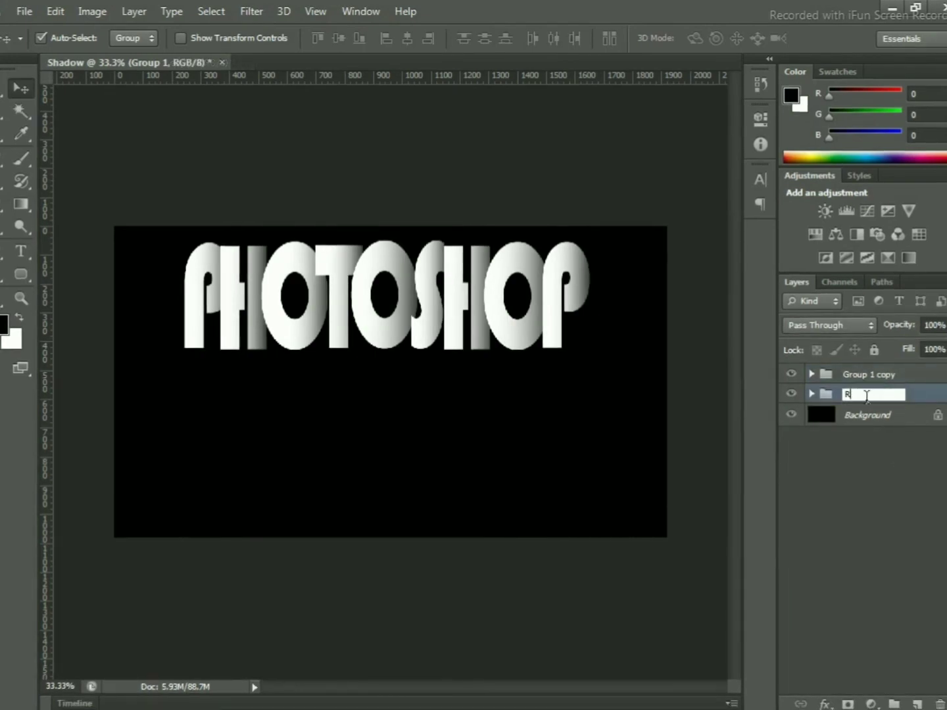
pyautogui.write('EFLECTION')
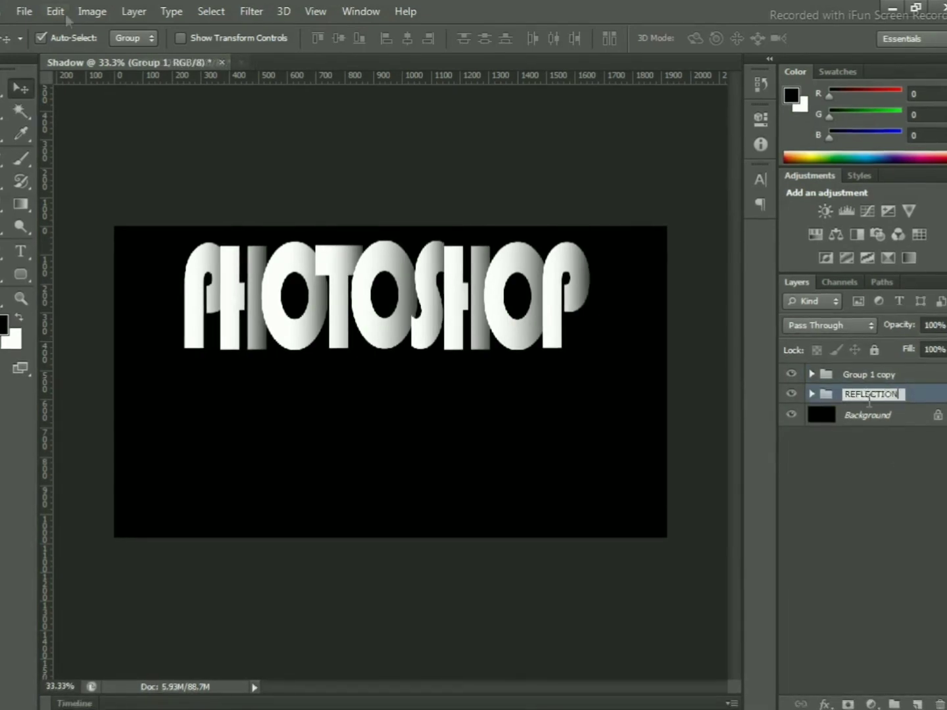
# Flip the REFLECTION group vertically and place it mirrored just below the word
pyautogui.click(55, 11)
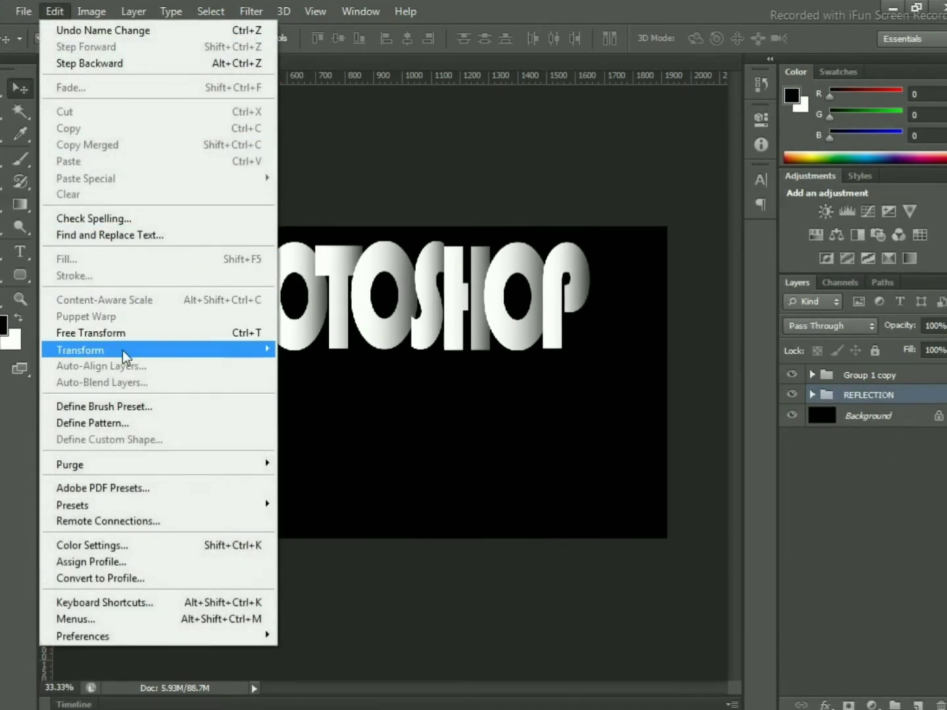
pyautogui.moveTo(256, 359)
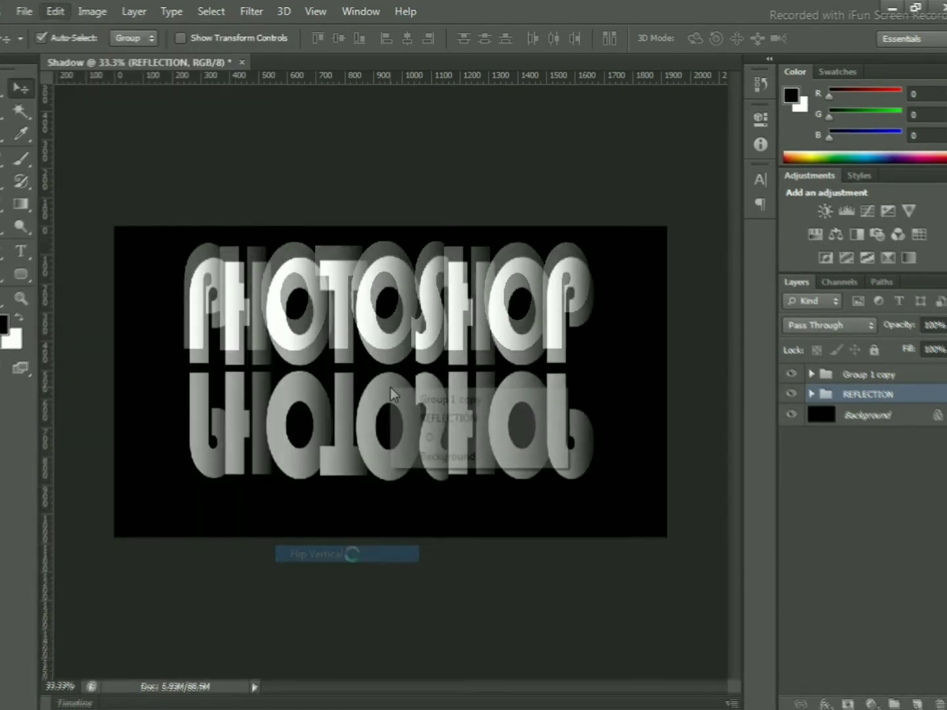
# Select the flipped REFLECTION group and set its opacity to 25%
pyautogui.rightClick(390, 390)
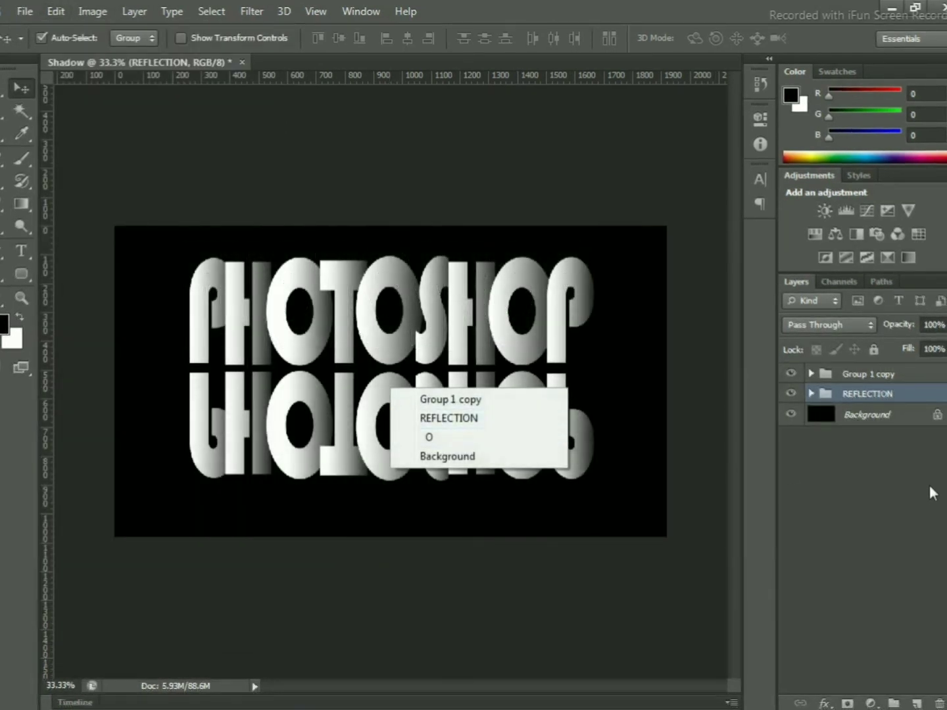
pyautogui.click(511, 417)
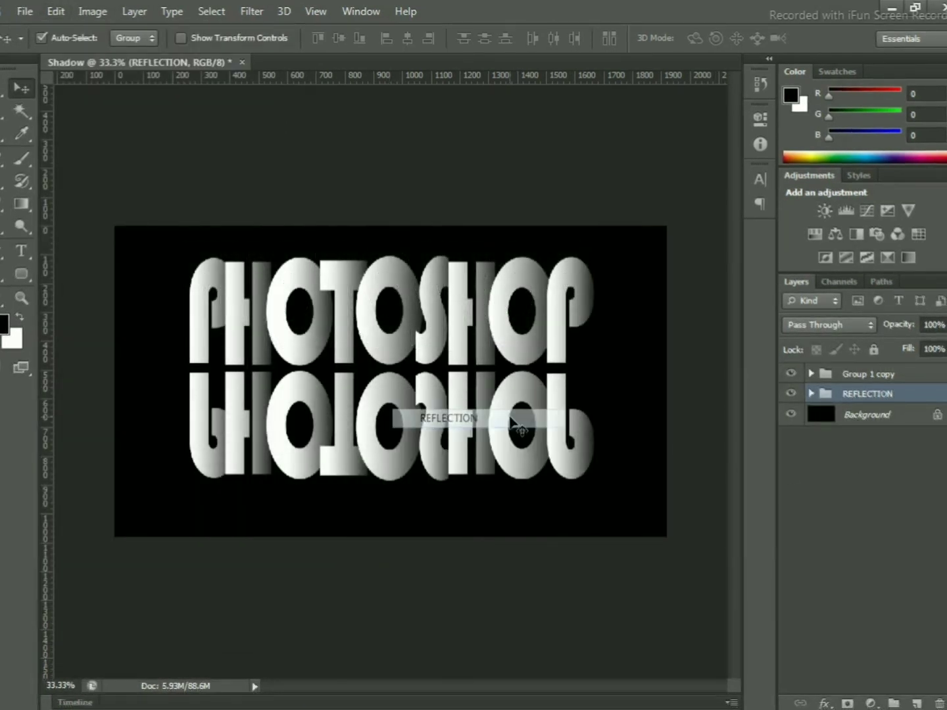
pyautogui.click(933, 325)
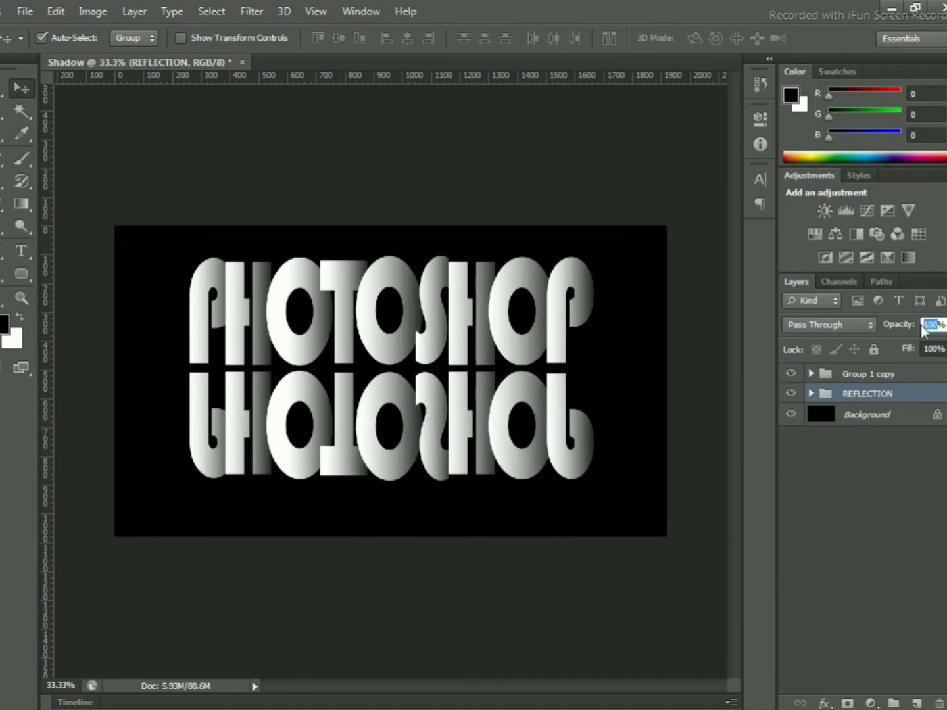
pyautogui.write('25')
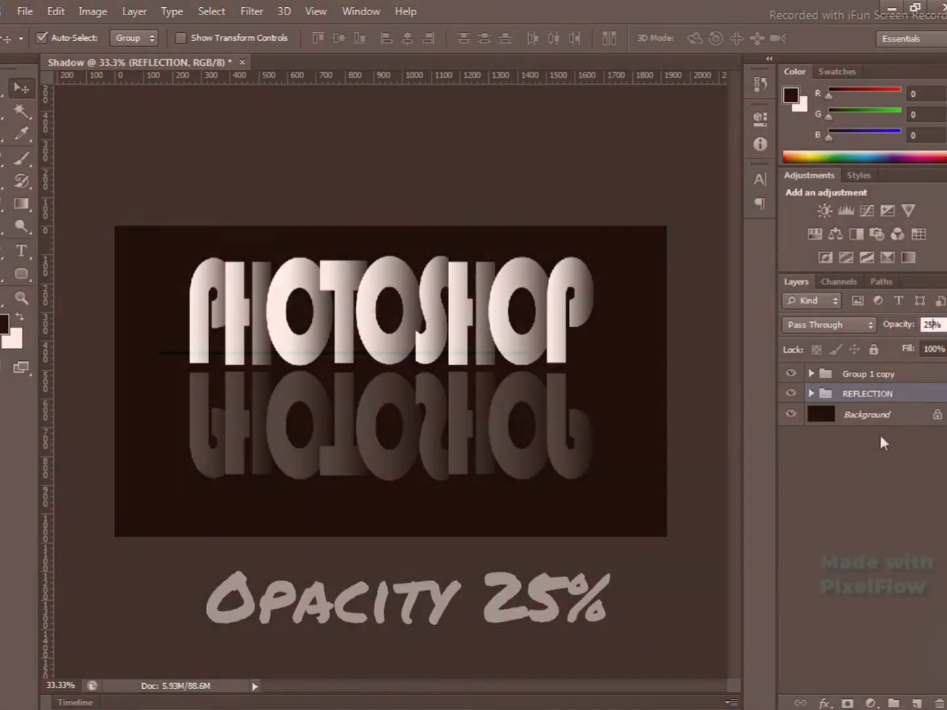